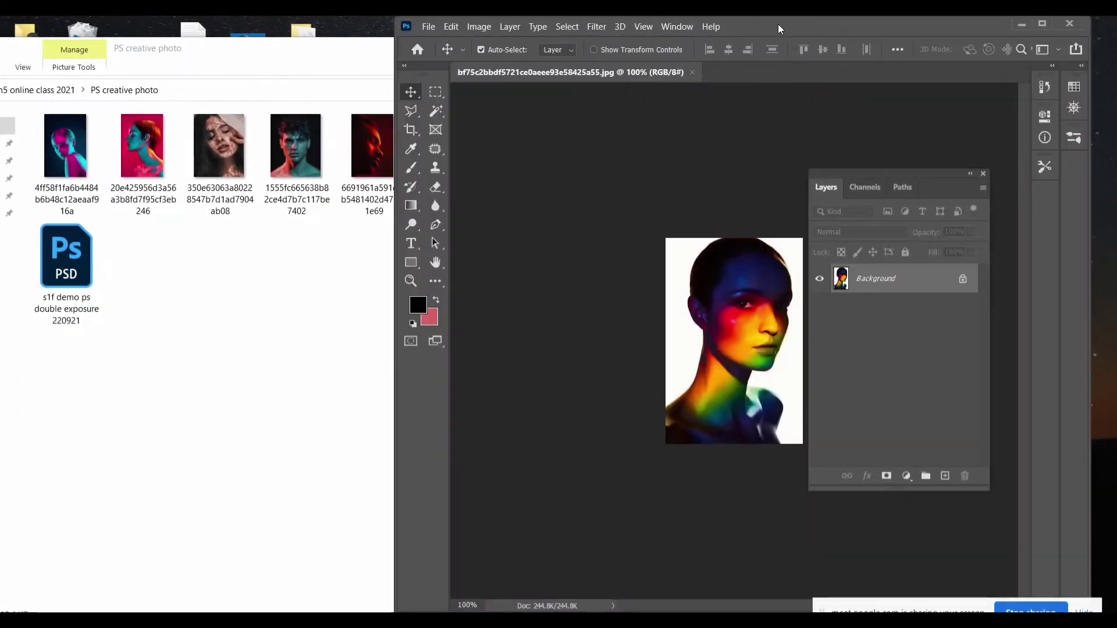
# Resize the rainbow portrait to 4 × 6 inches at 300 ppi (1200 × 1800 px) and fit it on screen.
pyautogui.moveTo(777, 23); pyautogui.dragTo(387, 27)
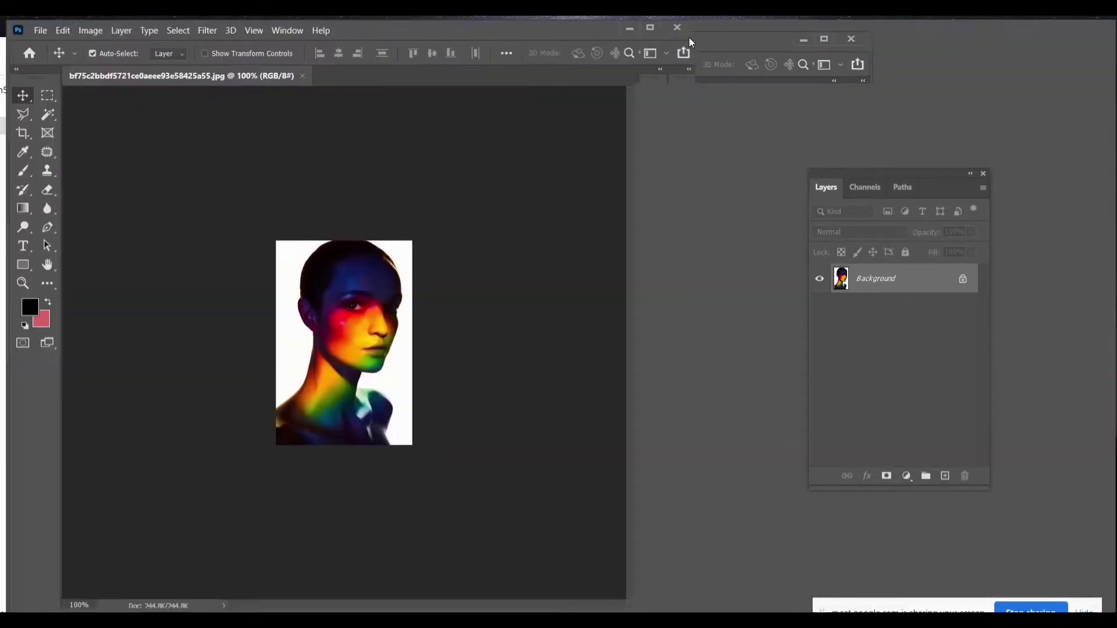
pyautogui.click(650, 28)
pyautogui.click(79, 22)
pyautogui.click(114, 127)
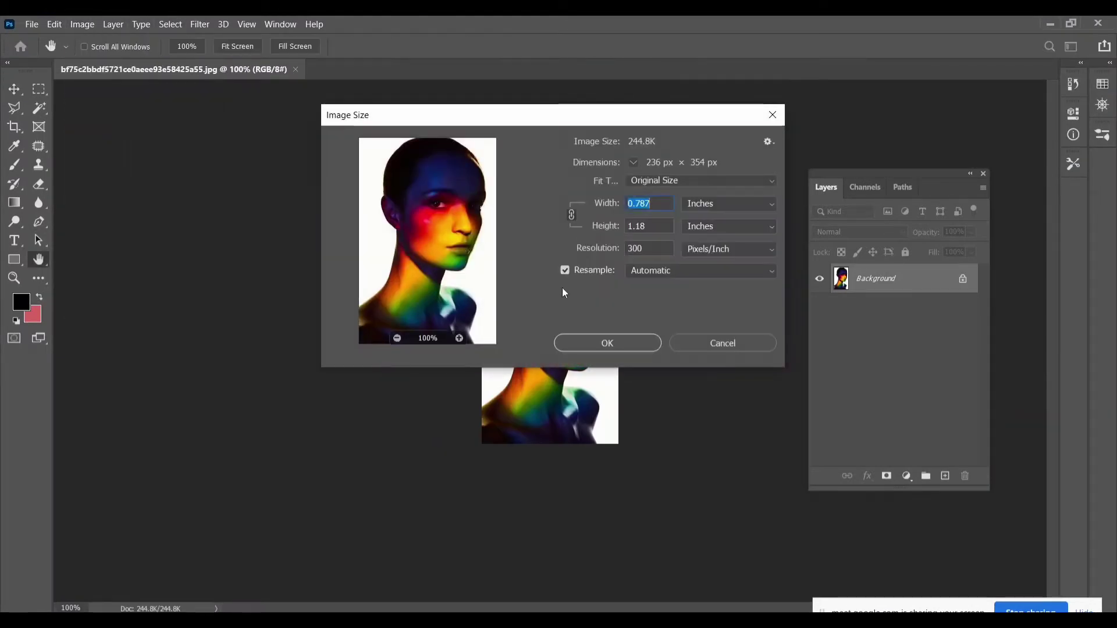
pyautogui.press('Tab')
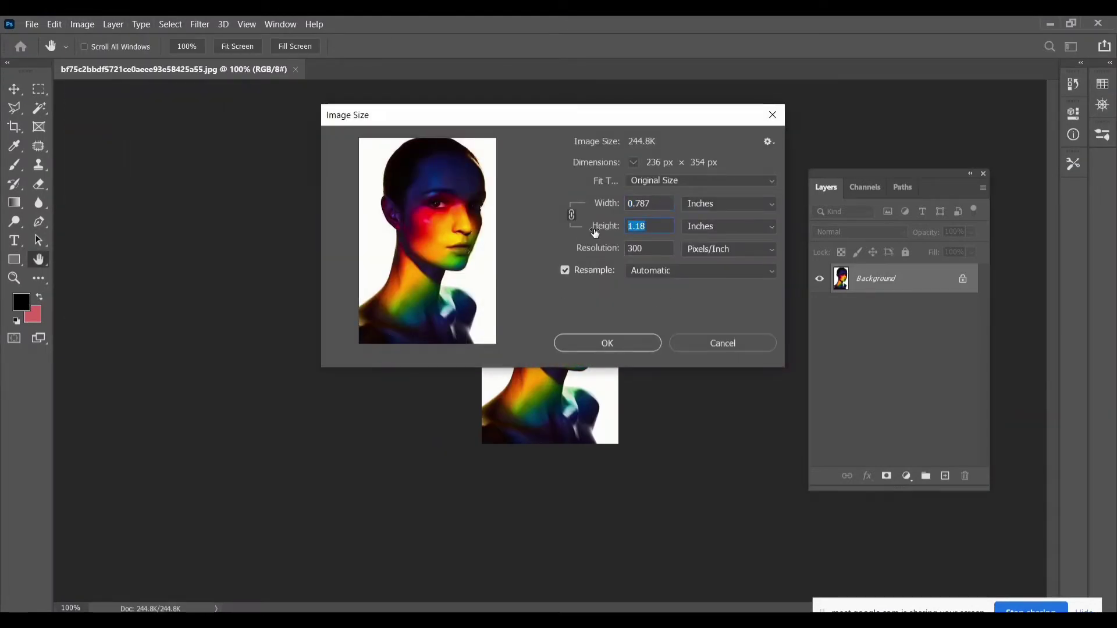
pyautogui.write('6')
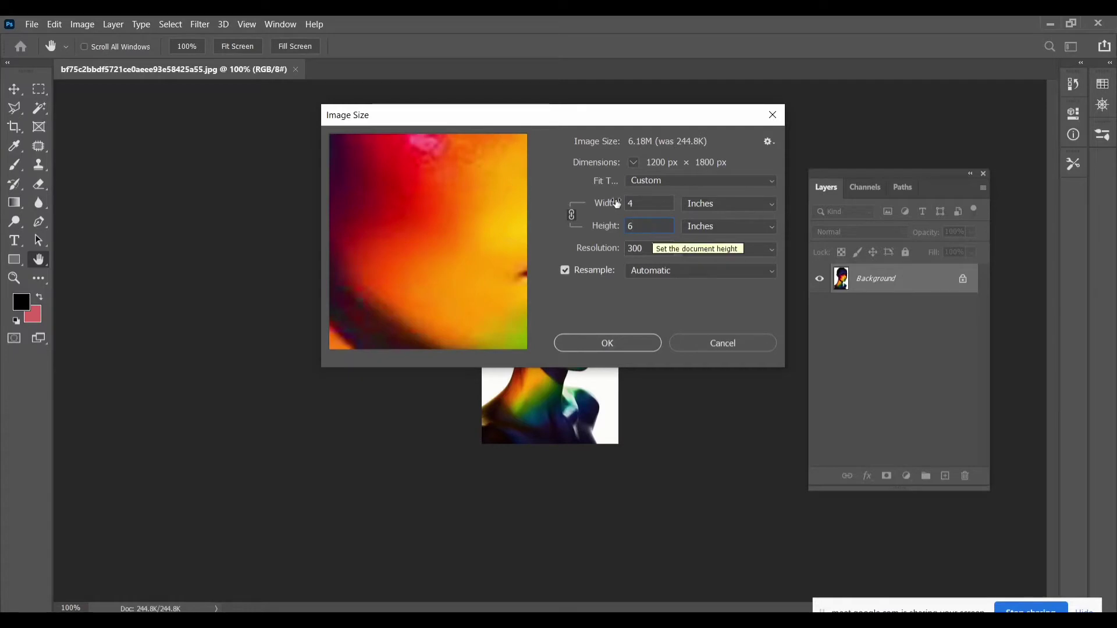
pyautogui.press('Return')
pyautogui.press('v')
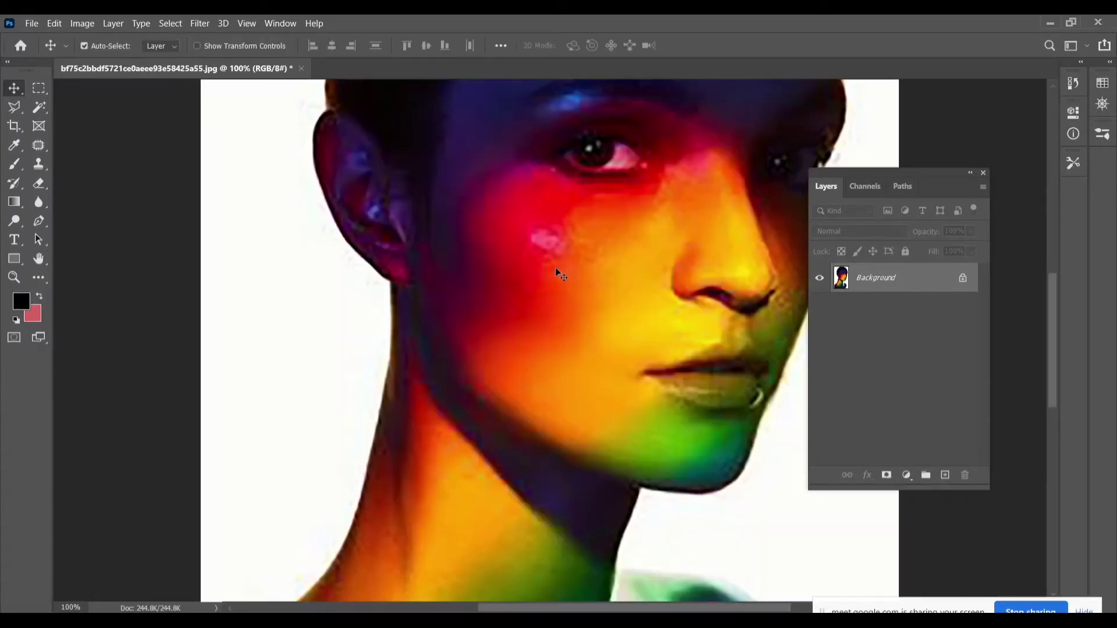
pyautogui.hotkey('ctrl', '0')
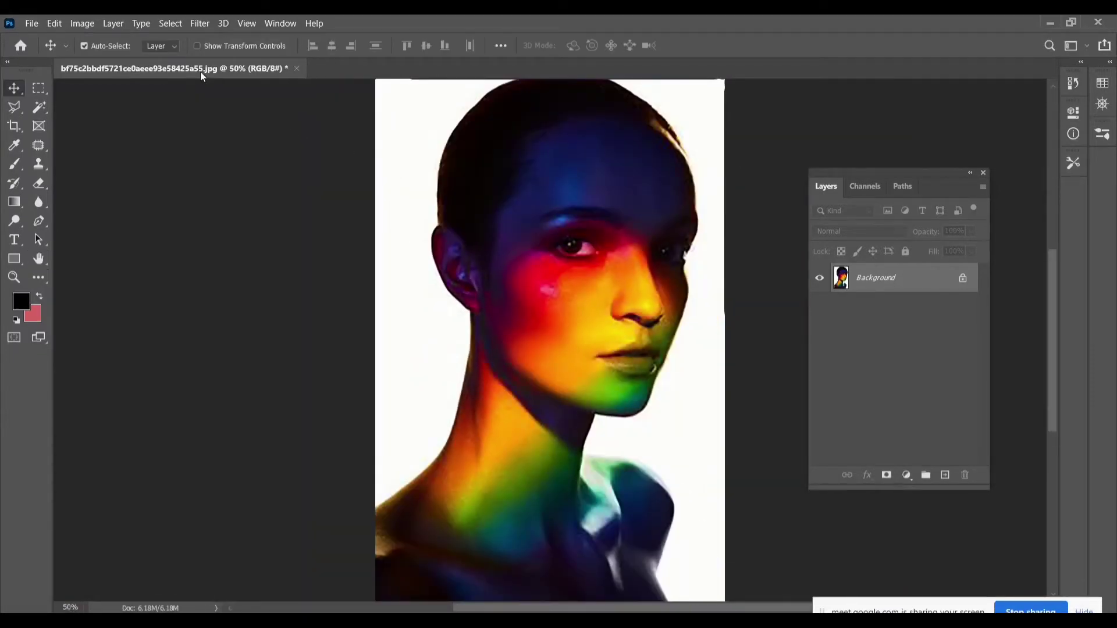
pyautogui.click(1070, 22)
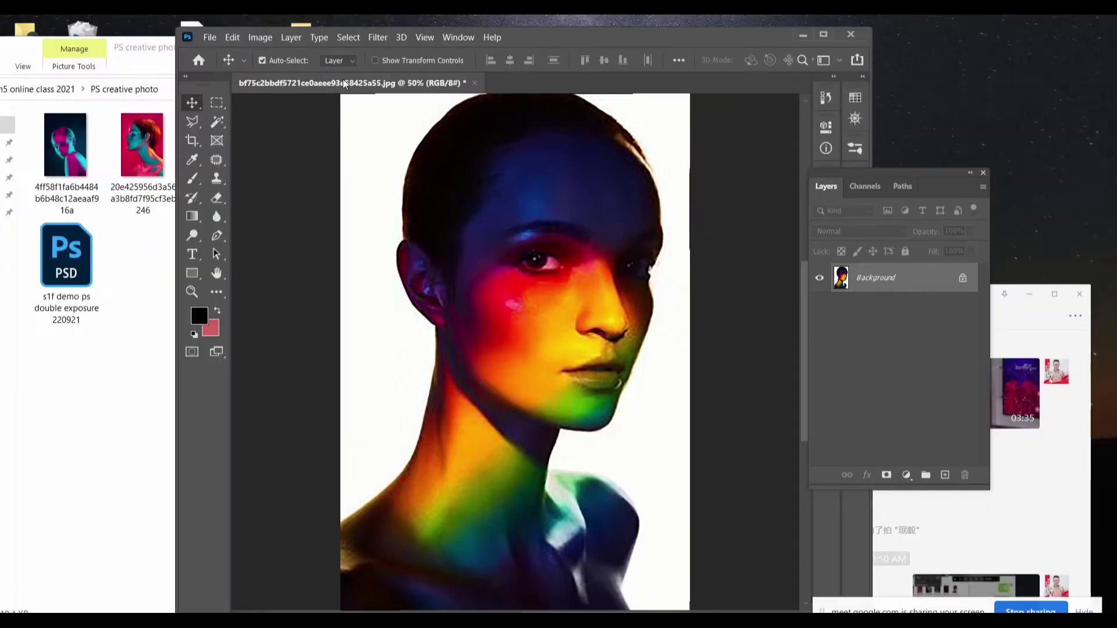
# Open the pink/teal profile jpg from the PS creative photo folder in Photoshop as a second document.
pyautogui.moveTo(343, 79)
pyautogui.mouseDown()
pyautogui.moveTo(553, 112)
pyautogui.moveTo(586, 144)
pyautogui.moveTo(653, 142)
pyautogui.mouseUp()
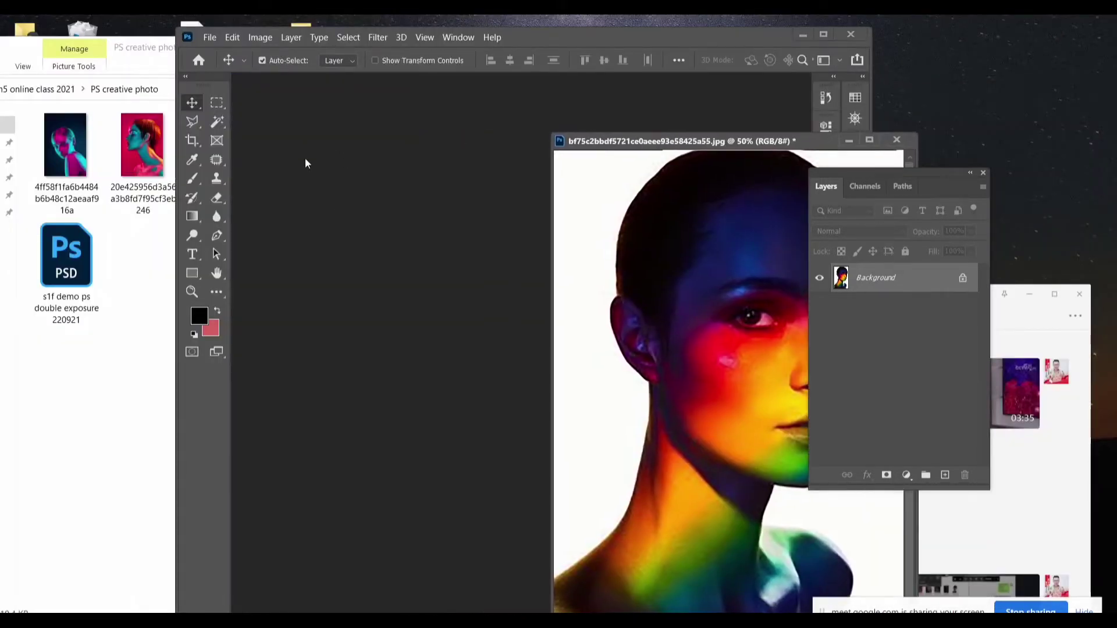
pyautogui.moveTo(622, 36); pyautogui.dragTo(837, 43)
pyautogui.click(323, 89)
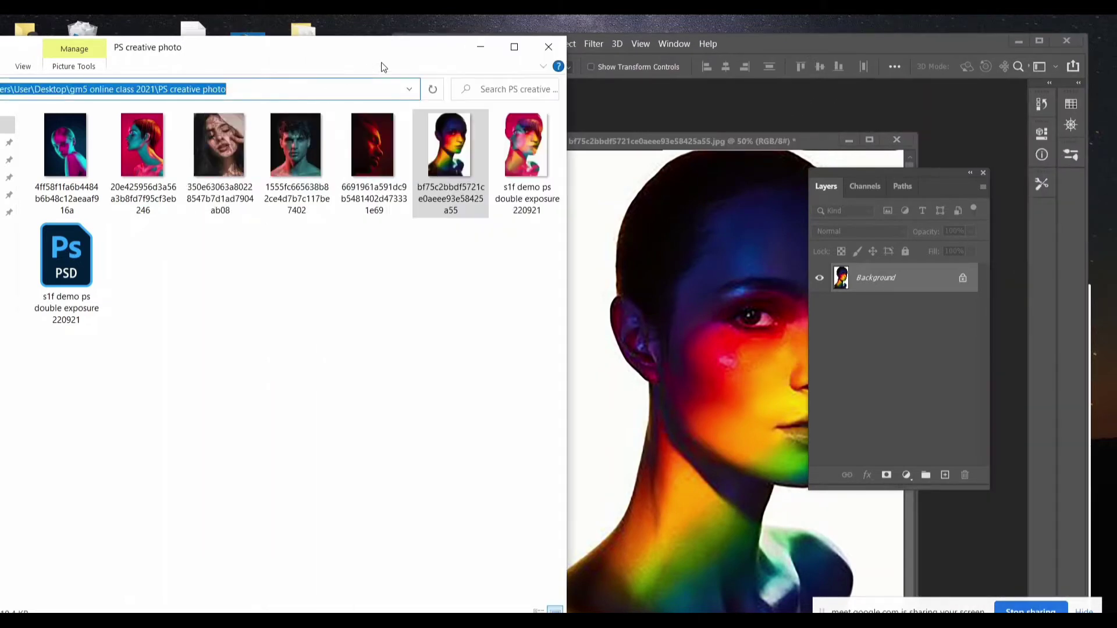
pyautogui.moveTo(315, 67); pyautogui.dragTo(251, 79)
pyautogui.moveTo(617, 147); pyautogui.dragTo(808, 145)
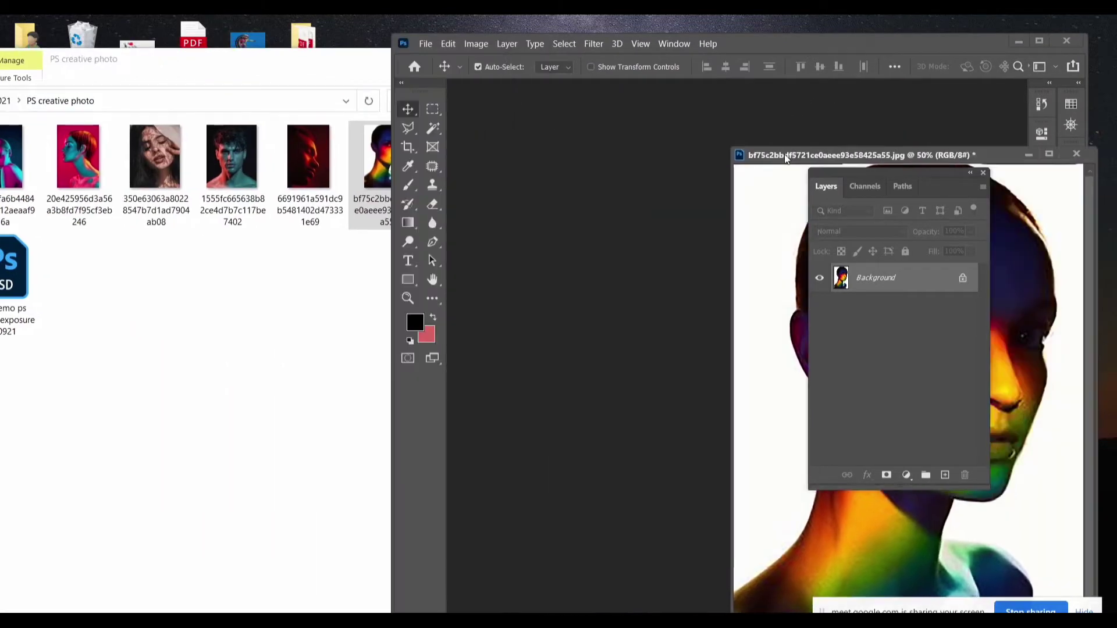
pyautogui.moveTo(78, 156); pyautogui.dragTo(588, 258)
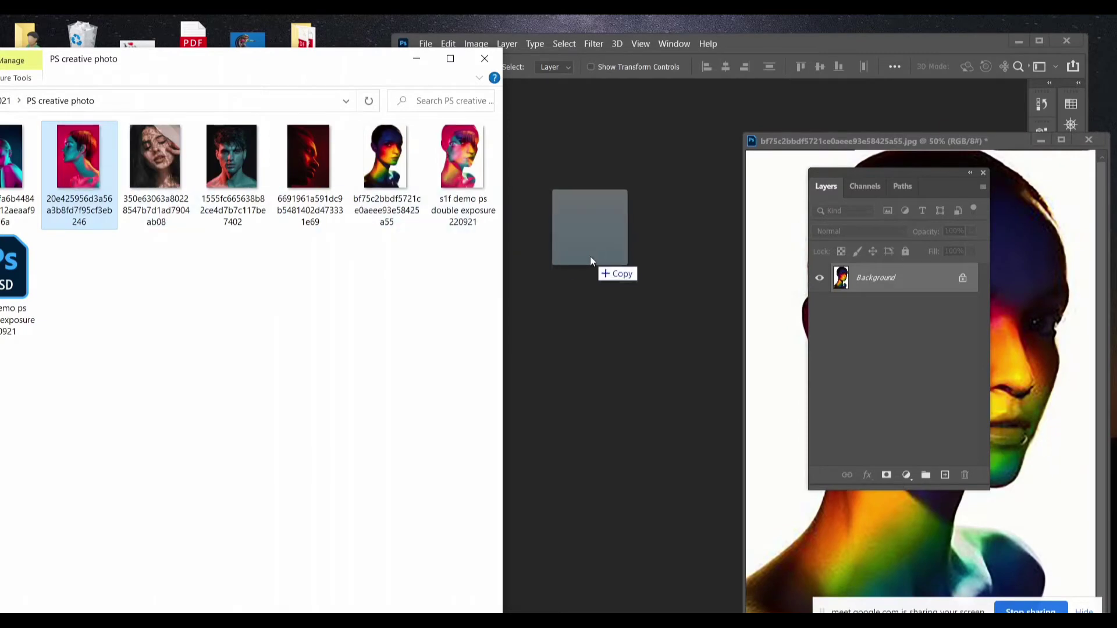
pyautogui.doubleClick(809, 43)
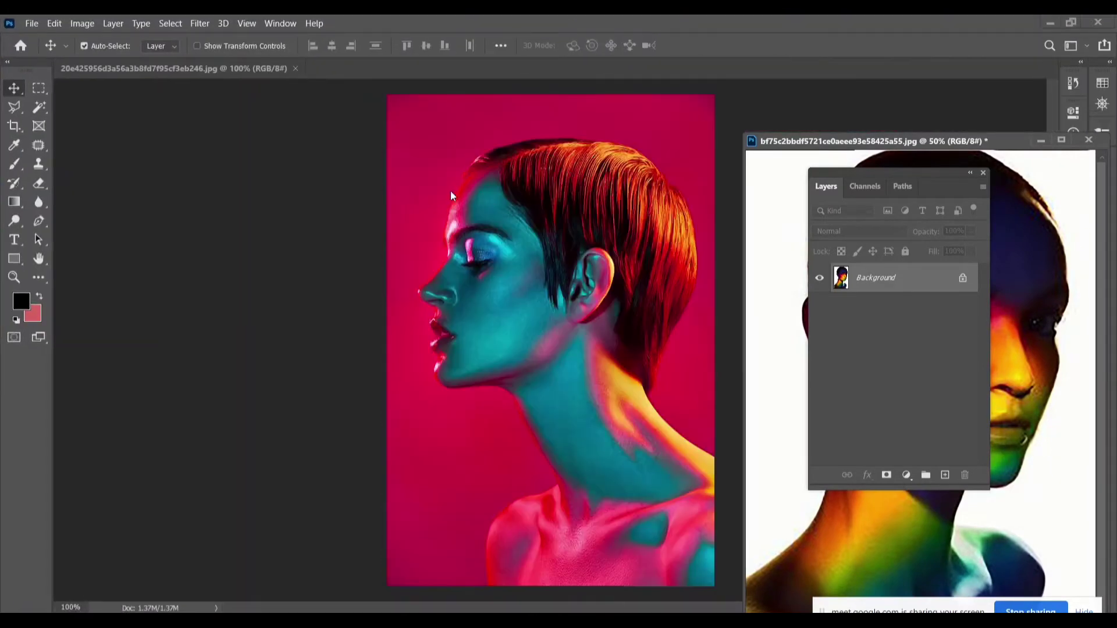
# Zoom the rainbow portrait to 33.3% and switch between documents, ending on the pink profile.
pyautogui.hotkey('ctrl', '+')
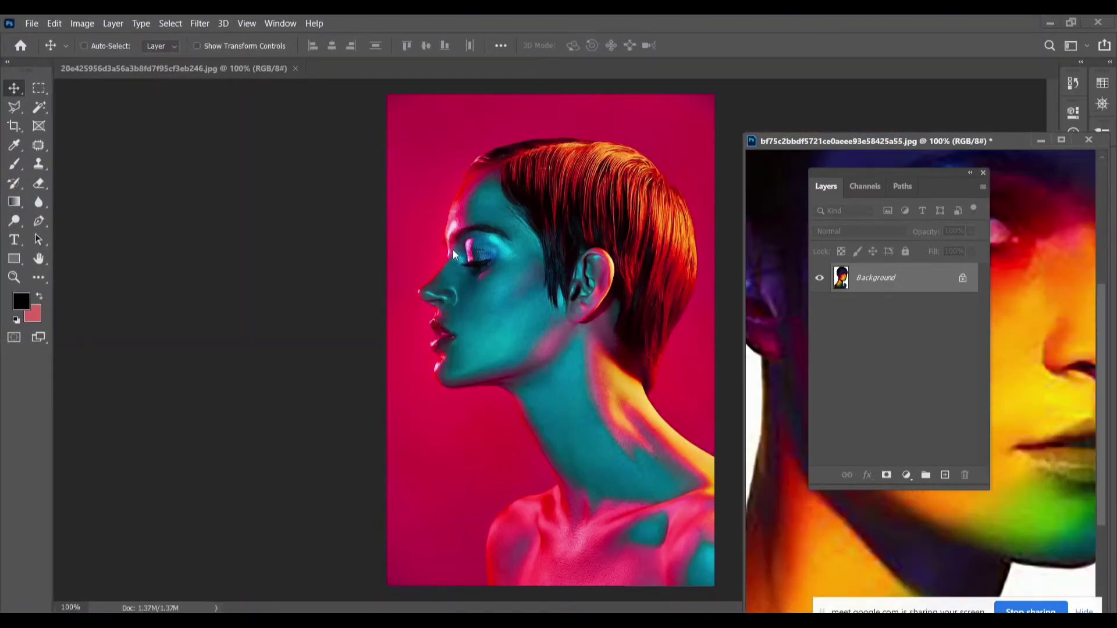
pyautogui.hotkey('ctrl', '+')
pyautogui.hotkey('ctrl', '+')
pyautogui.hotkey('ctrl', '-')
pyautogui.hotkey('ctrl', '-')
pyautogui.hotkey('ctrl', '-')
pyautogui.hotkey('ctrl', '-')
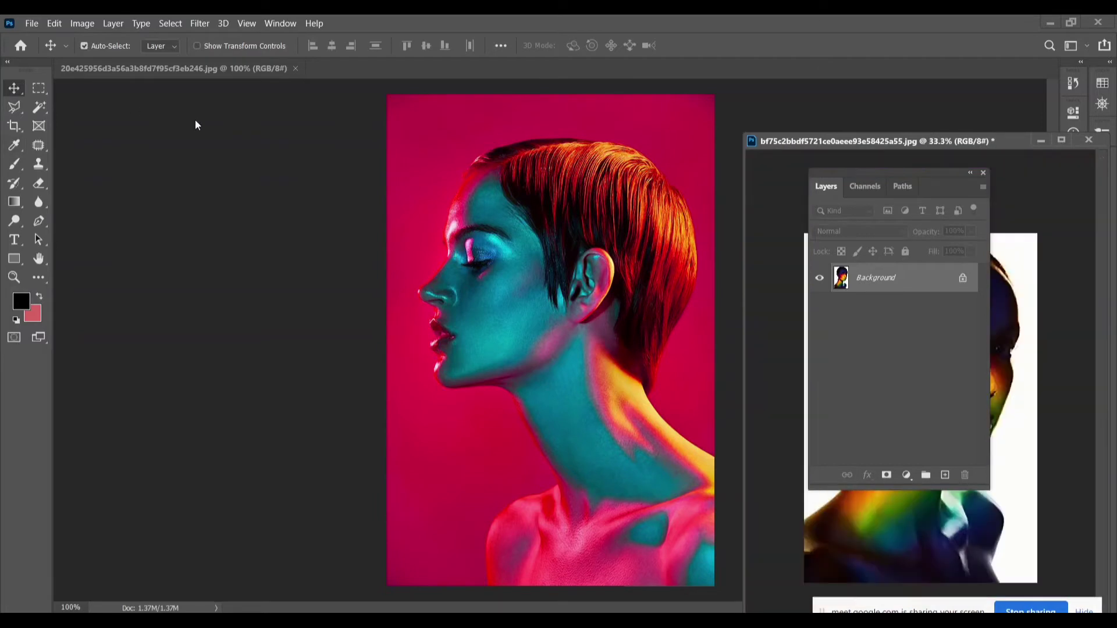
pyautogui.click(143, 68)
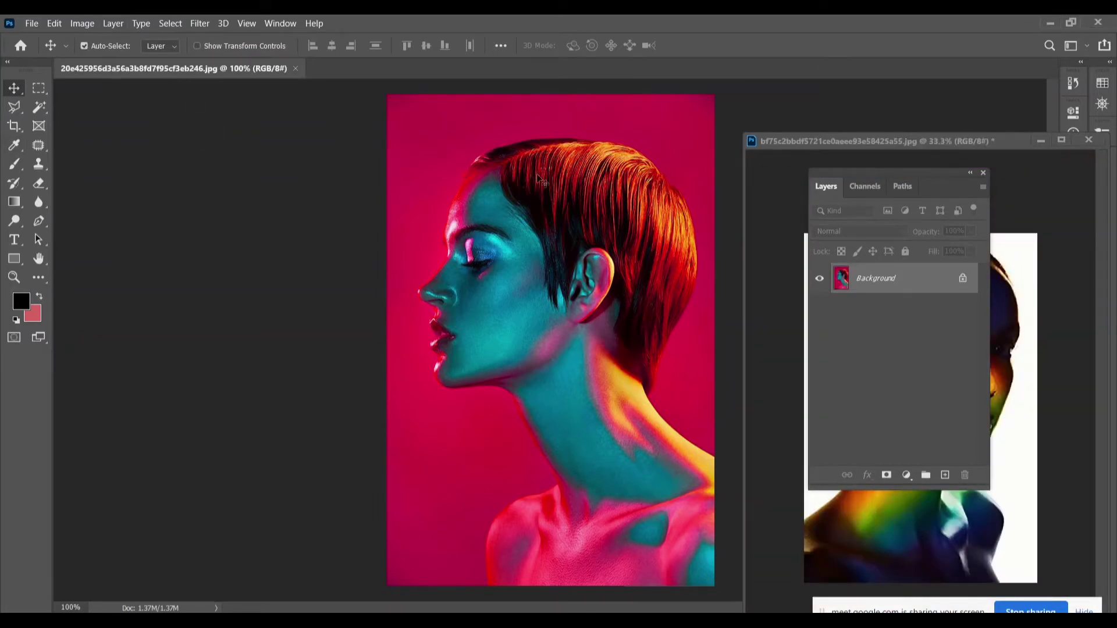
pyautogui.click(766, 170)
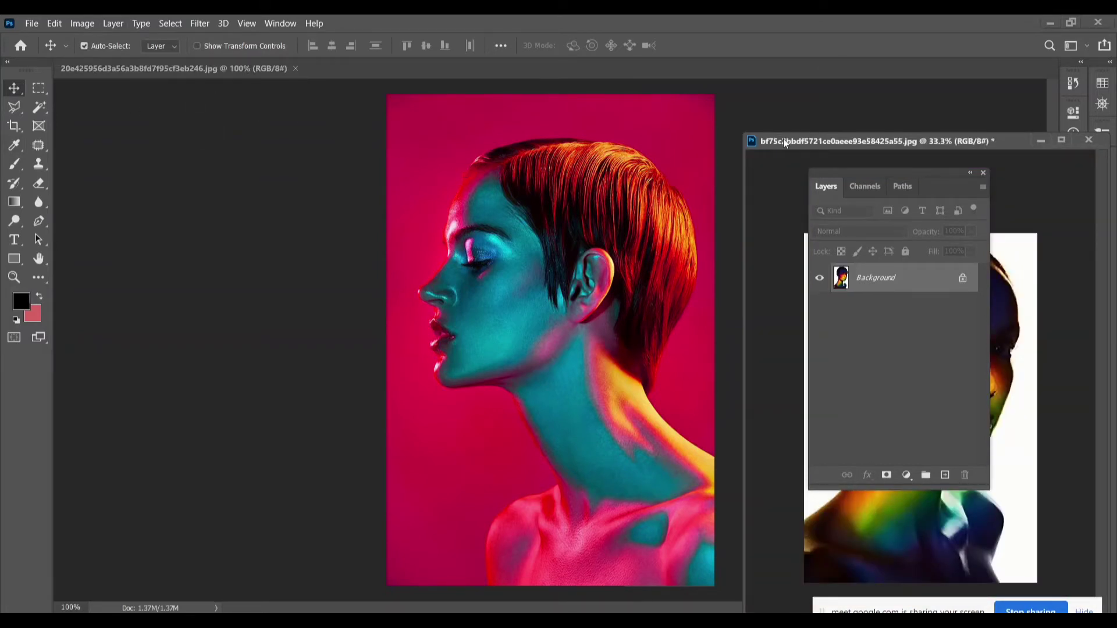
pyautogui.click(235, 66)
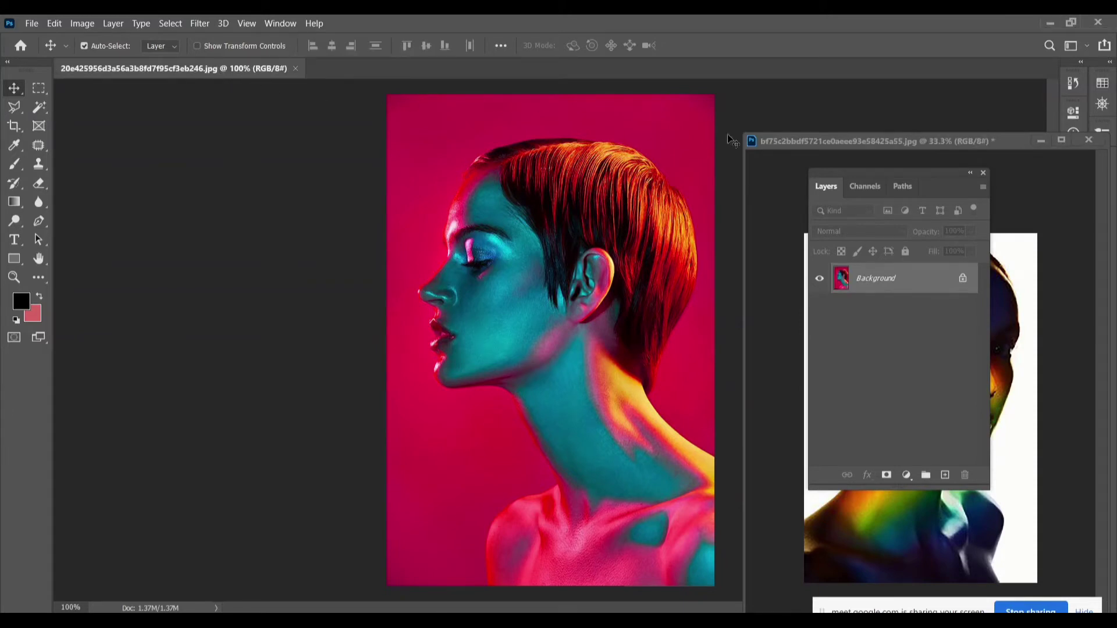
pyautogui.click(788, 153)
pyautogui.click(208, 84)
# Resample the pink profile from 72 to 150 pixels/inch (1175 × 1763 px) and zoom out.
pyautogui.click(82, 24)
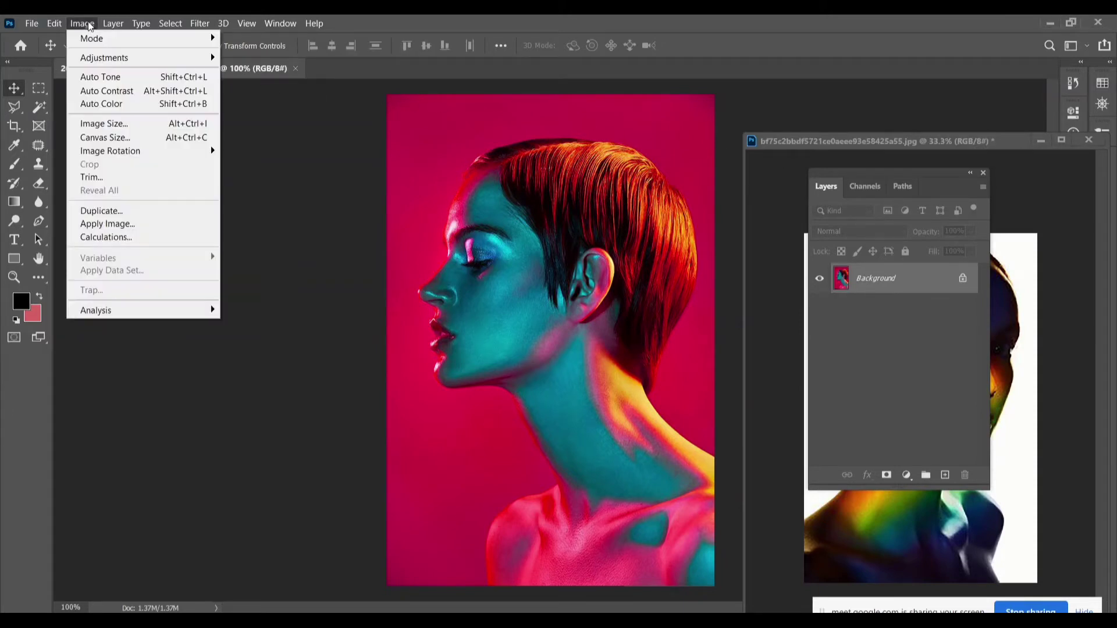
pyautogui.click(111, 124)
pyautogui.click(640, 249)
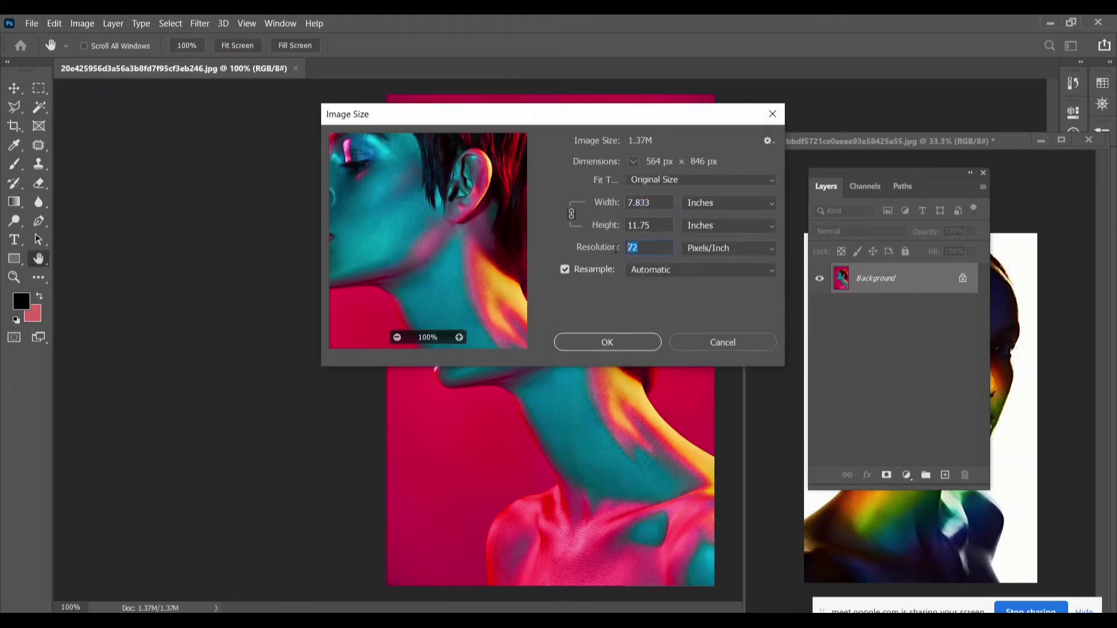
pyautogui.write('150')
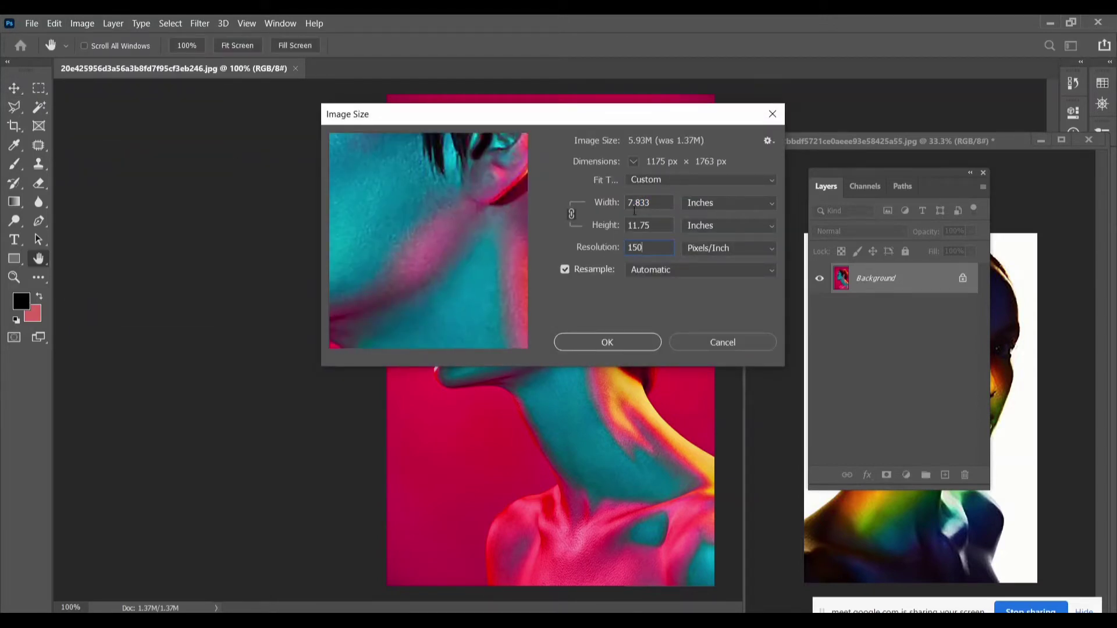
pyautogui.click(632, 339)
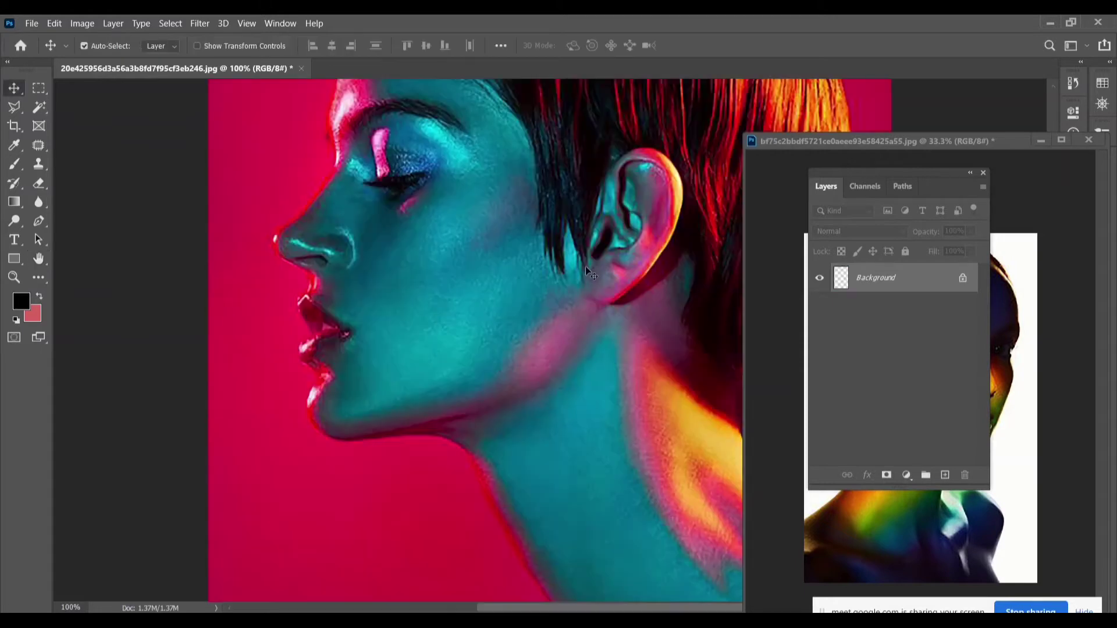
pyautogui.hotkey('ctrl', '-')
pyautogui.hotkey('ctrl', '-')
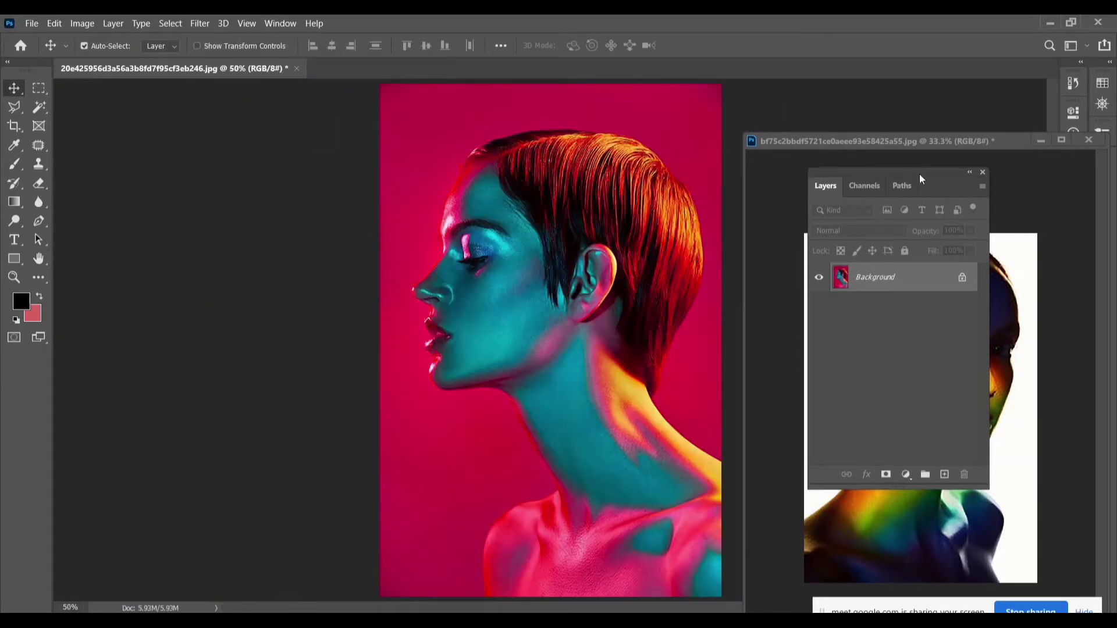
# Float the rainbow and pink profile documents as separate windows and arrange them.
pyautogui.moveTo(919, 173); pyautogui.dragTo(1083, 204)
pyautogui.moveTo(958, 139); pyautogui.dragTo(886, 124)
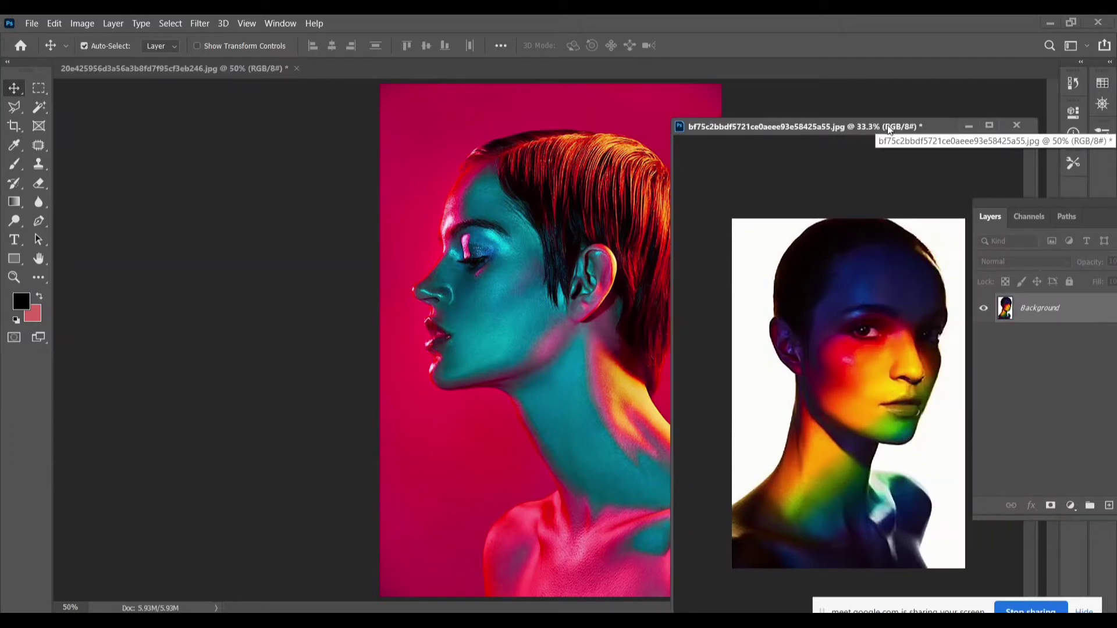
pyautogui.moveTo(888, 130); pyautogui.dragTo(888, 123)
pyautogui.rightClick(888, 122)
pyautogui.click(243, 76)
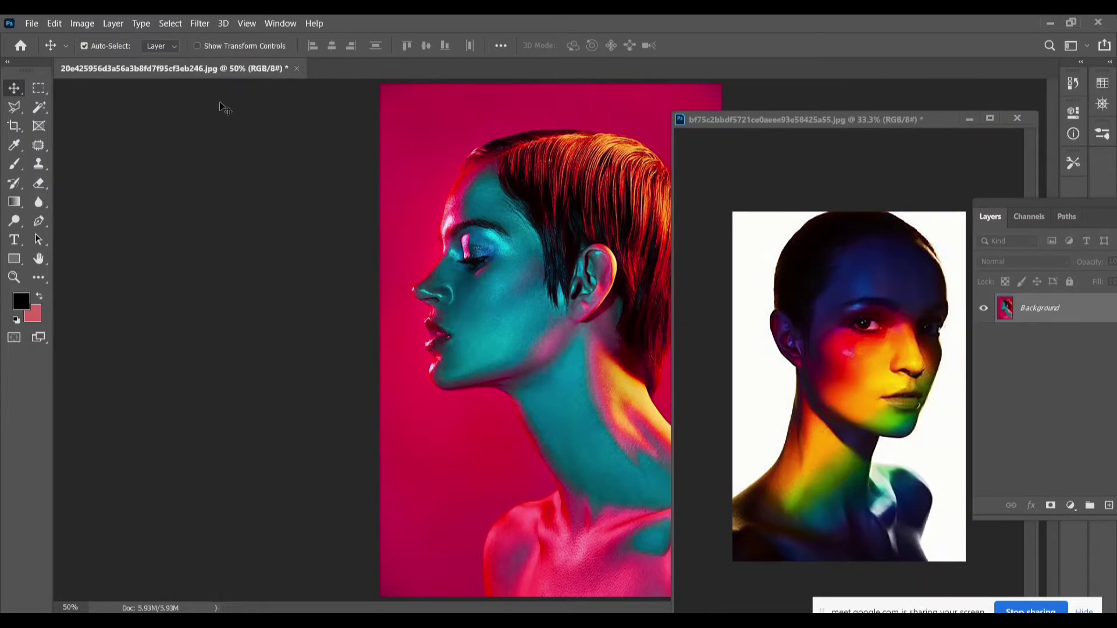
pyautogui.moveTo(215, 69); pyautogui.dragTo(284, 123)
pyautogui.moveTo(853, 30); pyautogui.dragTo(839, 20)
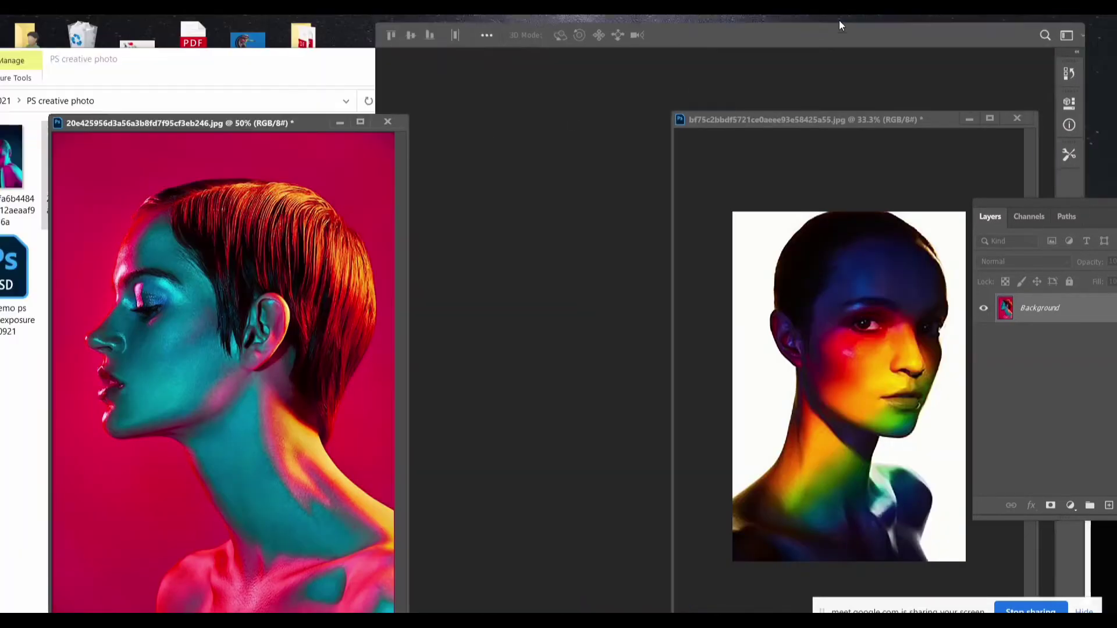
pyautogui.moveTo(220, 132); pyautogui.dragTo(459, 229)
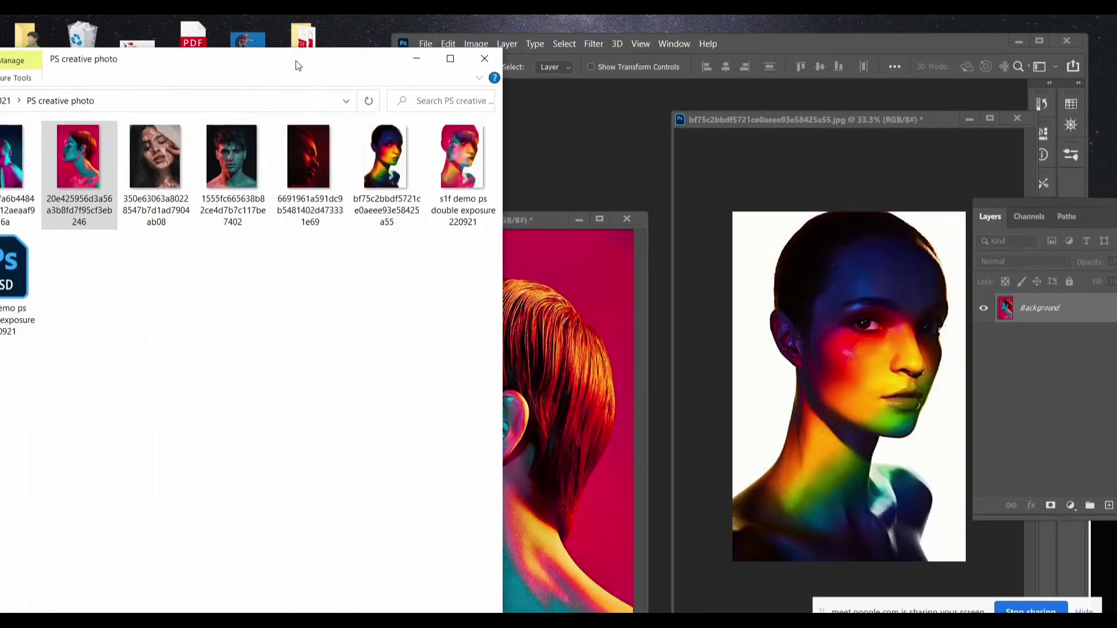
# Try placing the pink profile file from the folder into the rainbow portrait, then cancel.
pyautogui.click(835, 307)
pyautogui.click(78, 162)
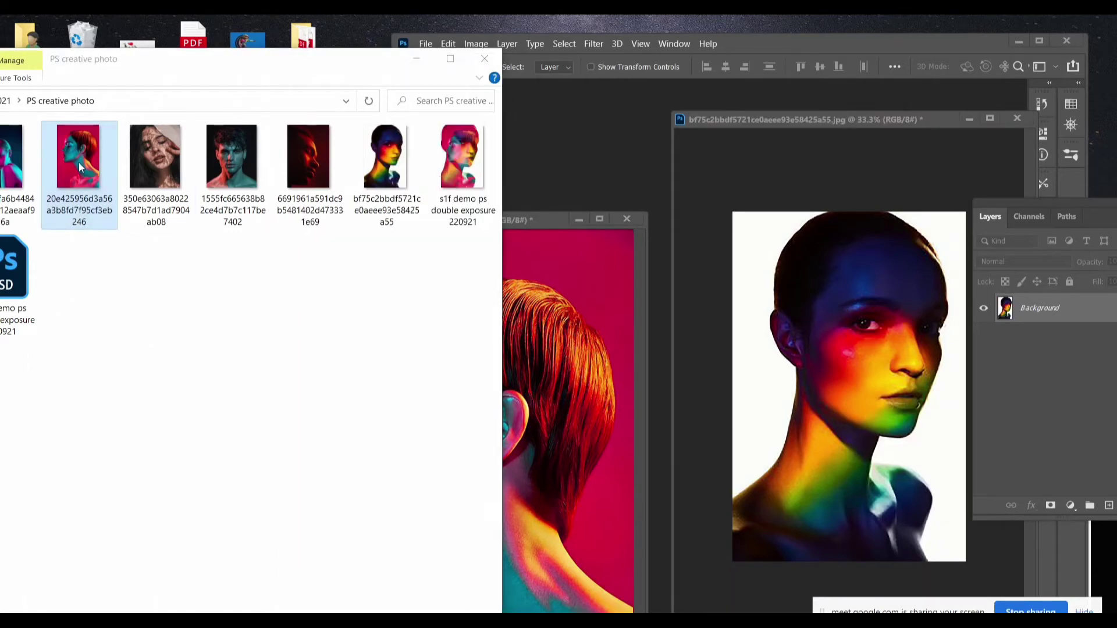
pyautogui.moveTo(71, 156)
pyautogui.mouseDown()
pyautogui.moveTo(259, 225)
pyautogui.moveTo(796, 305)
pyautogui.mouseUp()
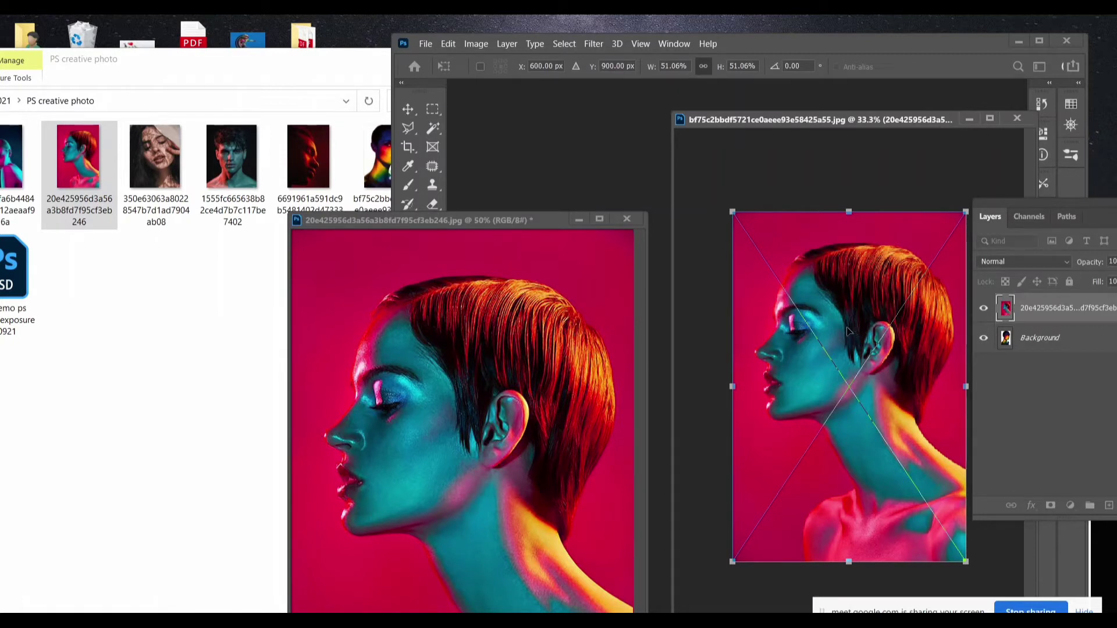
pyautogui.press('Escape')
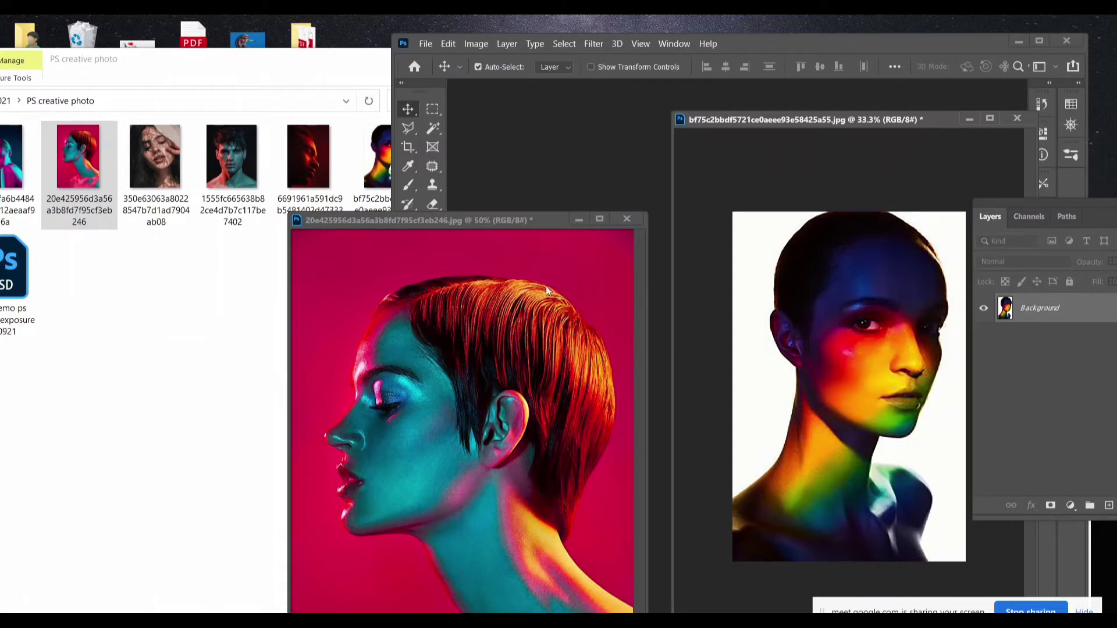
# Copy the rainbow face into the profile document as Layer 1 and close the face file unsaved.
pyautogui.doubleClick(823, 51)
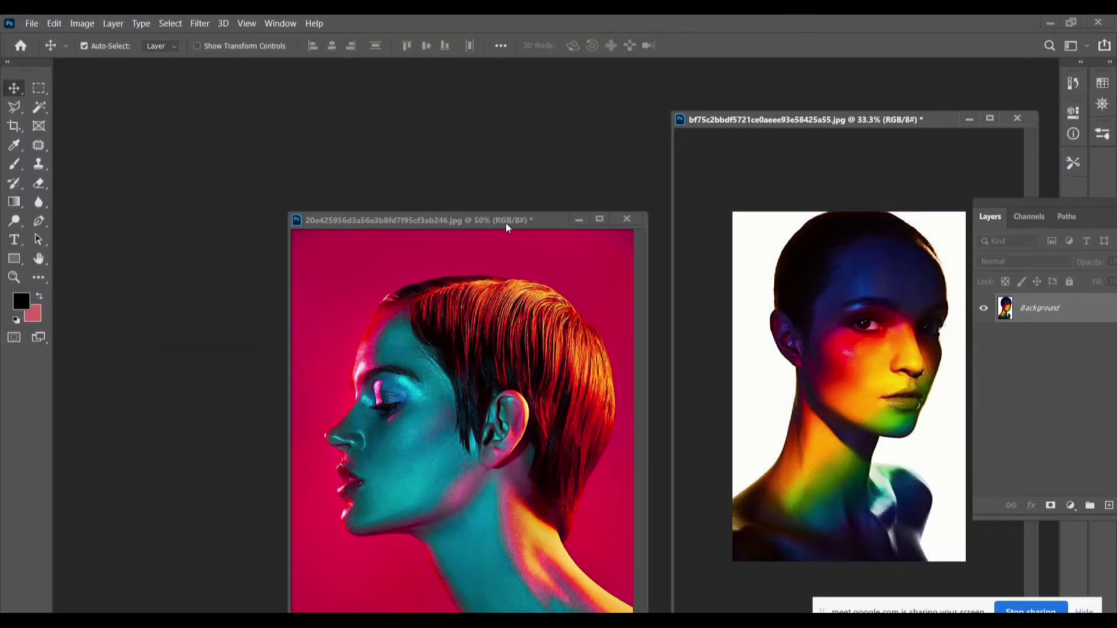
pyautogui.moveTo(505, 222); pyautogui.dragTo(357, 101)
pyautogui.moveTo(822, 120); pyautogui.dragTo(702, 97)
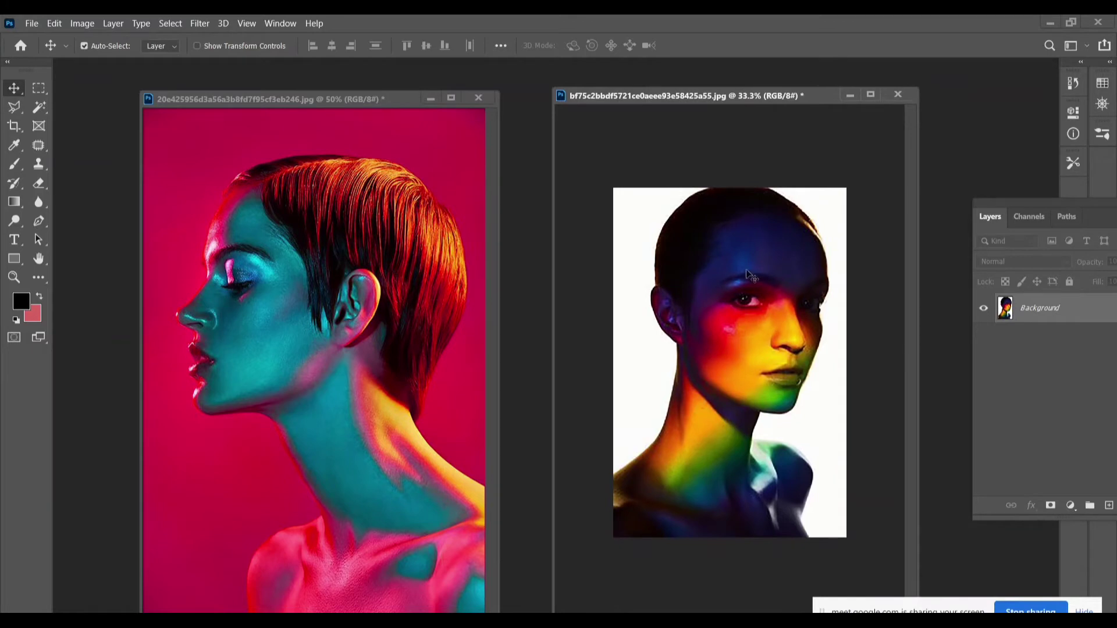
pyautogui.moveTo(702, 266); pyautogui.dragTo(501, 273)
pyautogui.moveTo(382, 266); pyautogui.dragTo(379, 264)
pyautogui.click(898, 94)
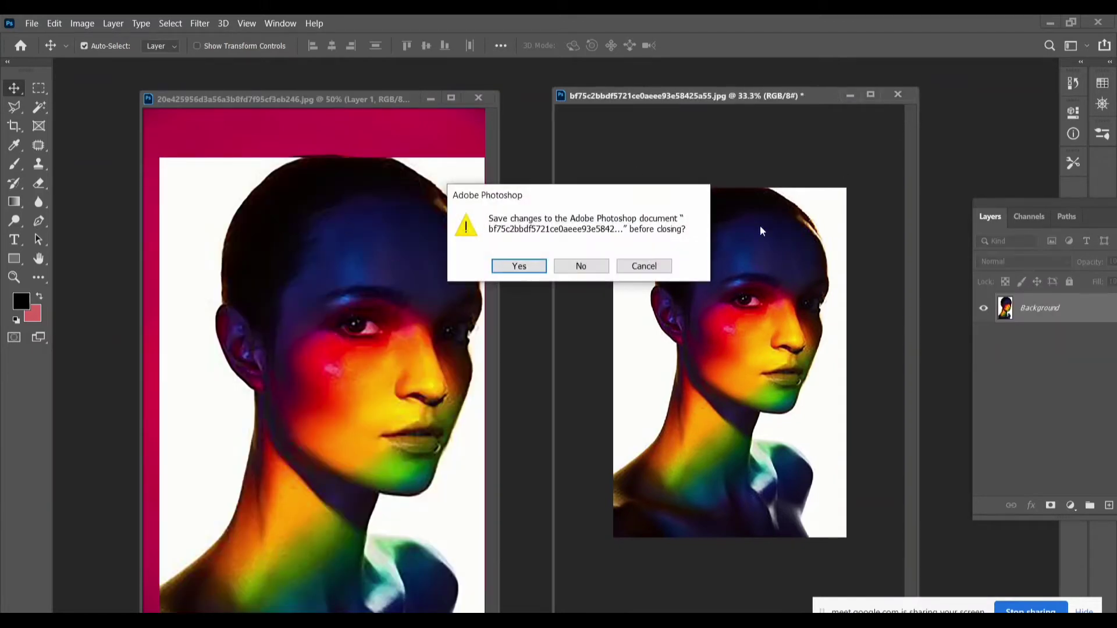
pyautogui.click(582, 267)
pyautogui.press('Tab')
pyautogui.press('Tab')
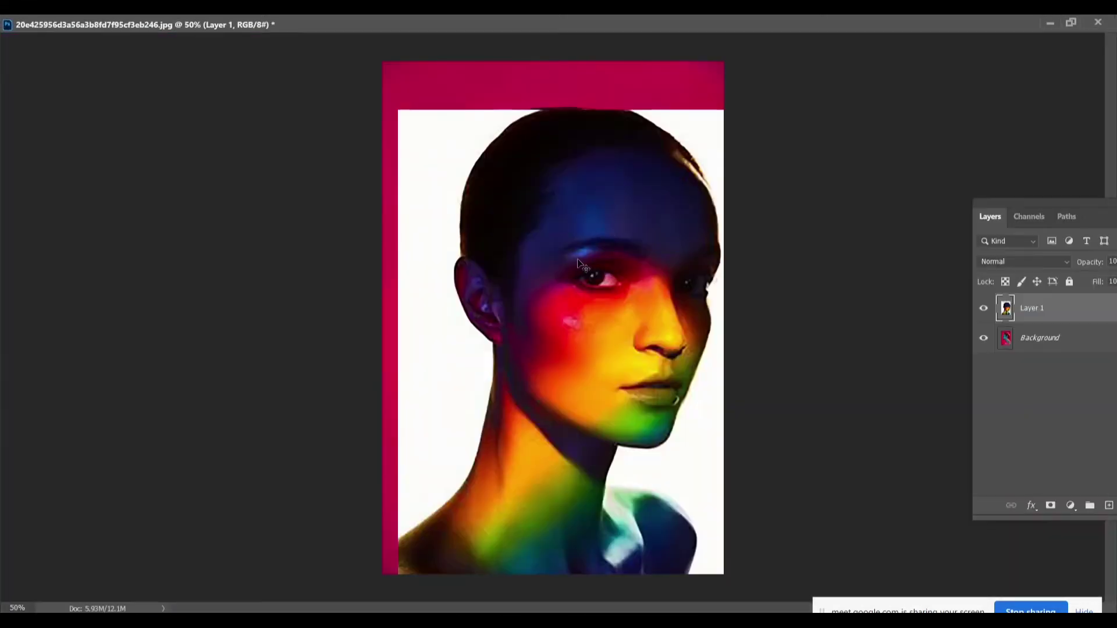
# Exit full screen, dock the composite as a tab and float the Layers panel beside it.
pyautogui.click(1069, 25)
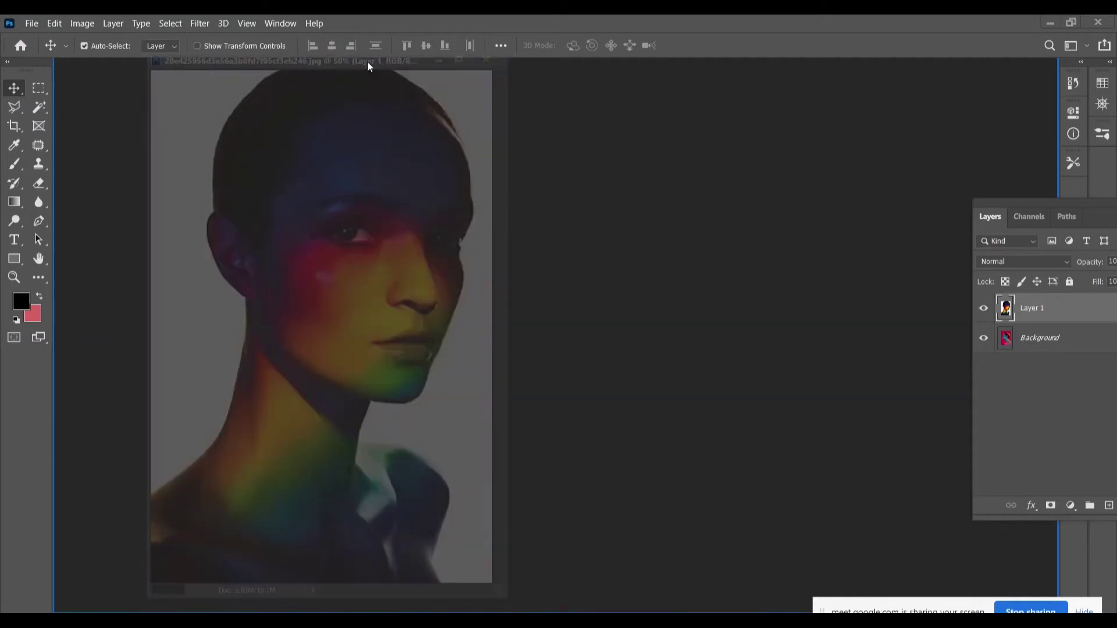
pyautogui.moveTo(360, 101); pyautogui.dragTo(367, 61)
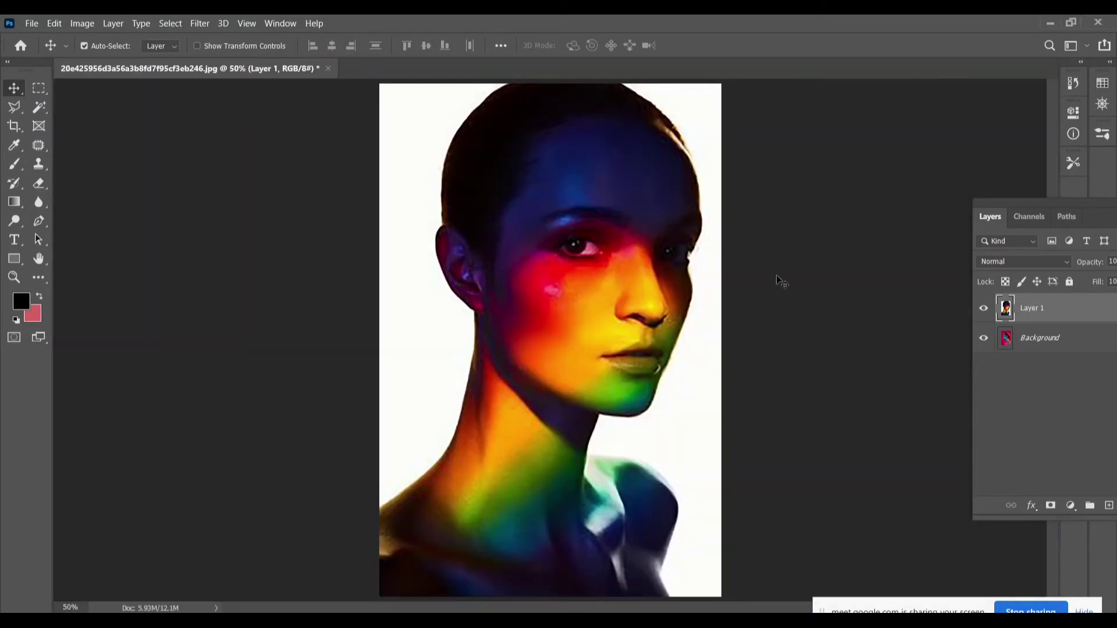
pyautogui.moveTo(1079, 215); pyautogui.dragTo(939, 133)
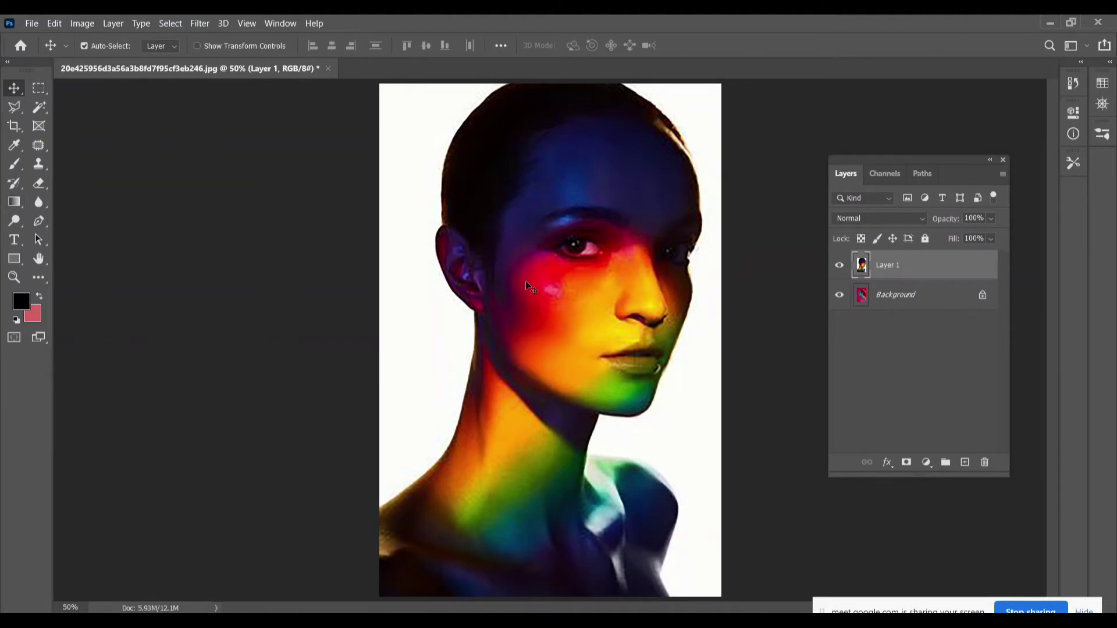
# Try several blend modes on Layer 1, settling on Linear Dodge (Add).
pyautogui.click(924, 220)
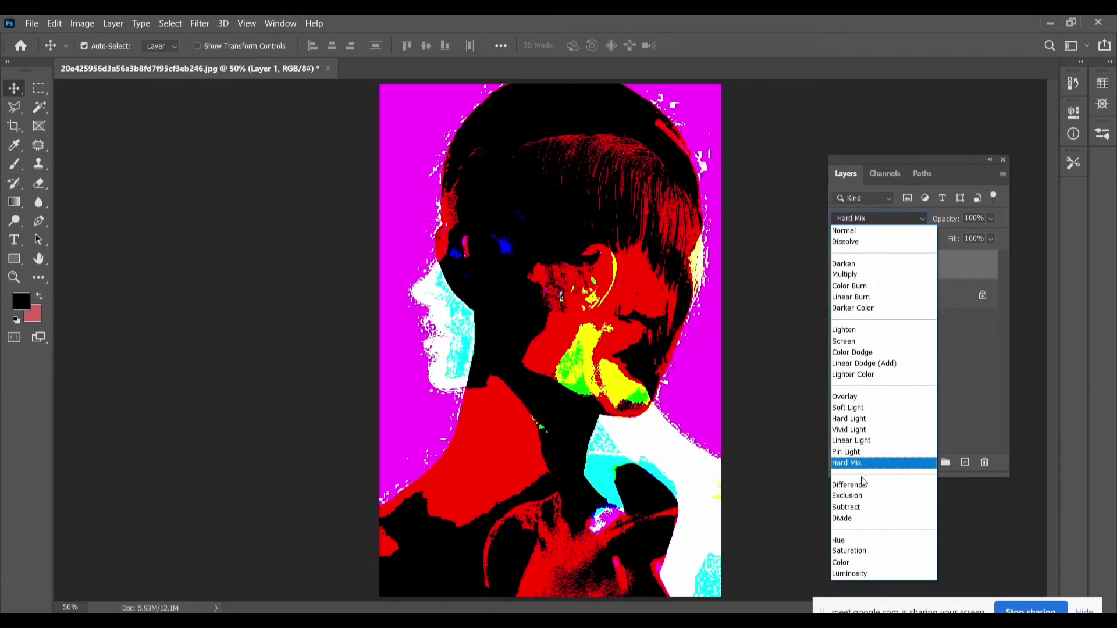
pyautogui.click(861, 486)
pyautogui.click(878, 218)
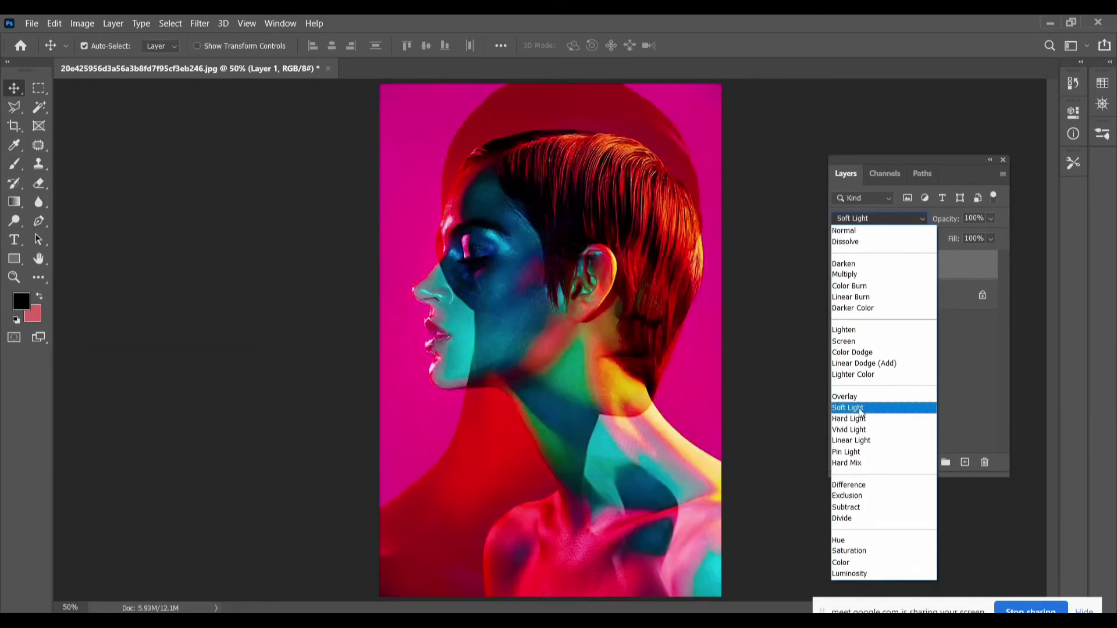
pyautogui.click(864, 364)
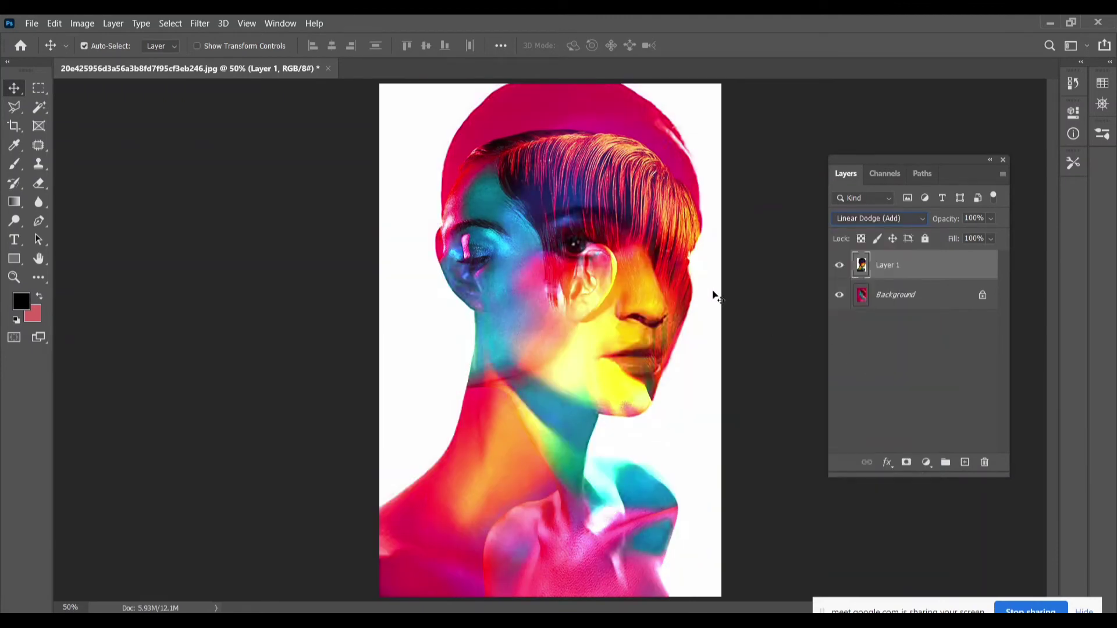
# Move Layer 1 left so the rainbow face overlaps the pink profile's features.
pyautogui.click(881, 266)
pyautogui.moveTo(598, 278); pyautogui.dragTo(540, 285)
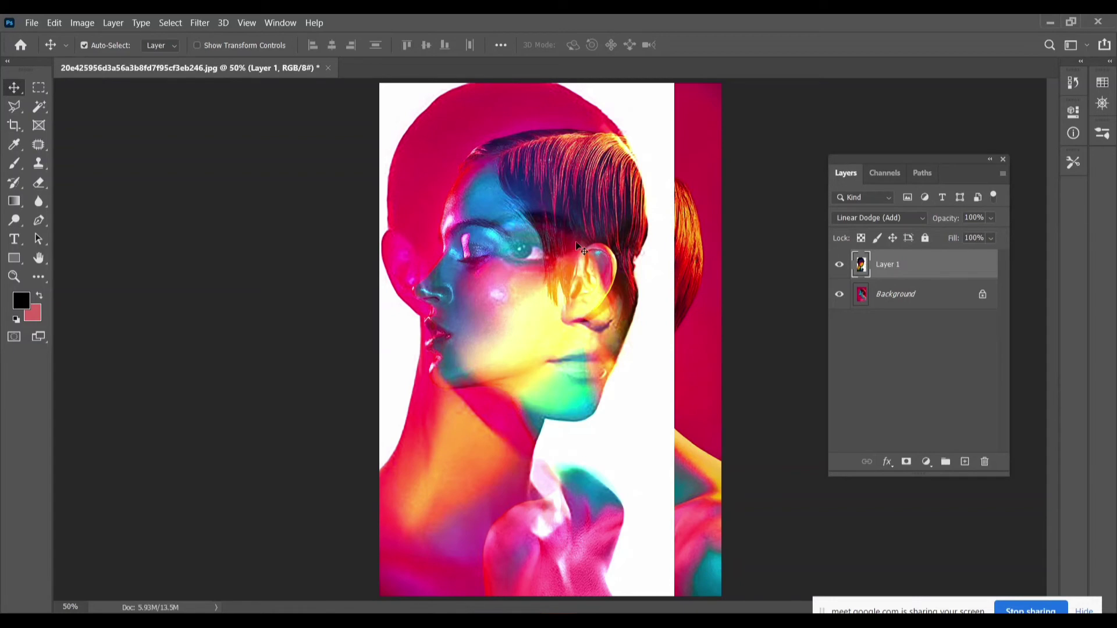
pyautogui.hotkey('ctrl', '-')
pyautogui.moveTo(577, 246); pyautogui.dragTo(580, 252)
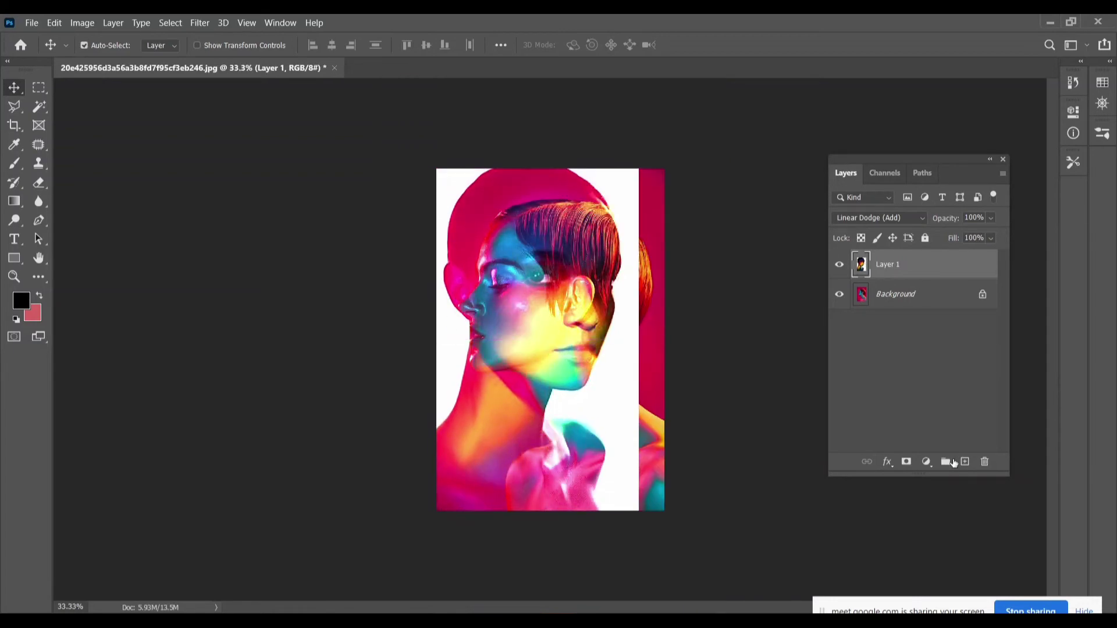
# Add Layer 2 and fill a rectangular selection over the right-edge pink strip with white.
pyautogui.click(964, 461)
pyautogui.click(39, 88)
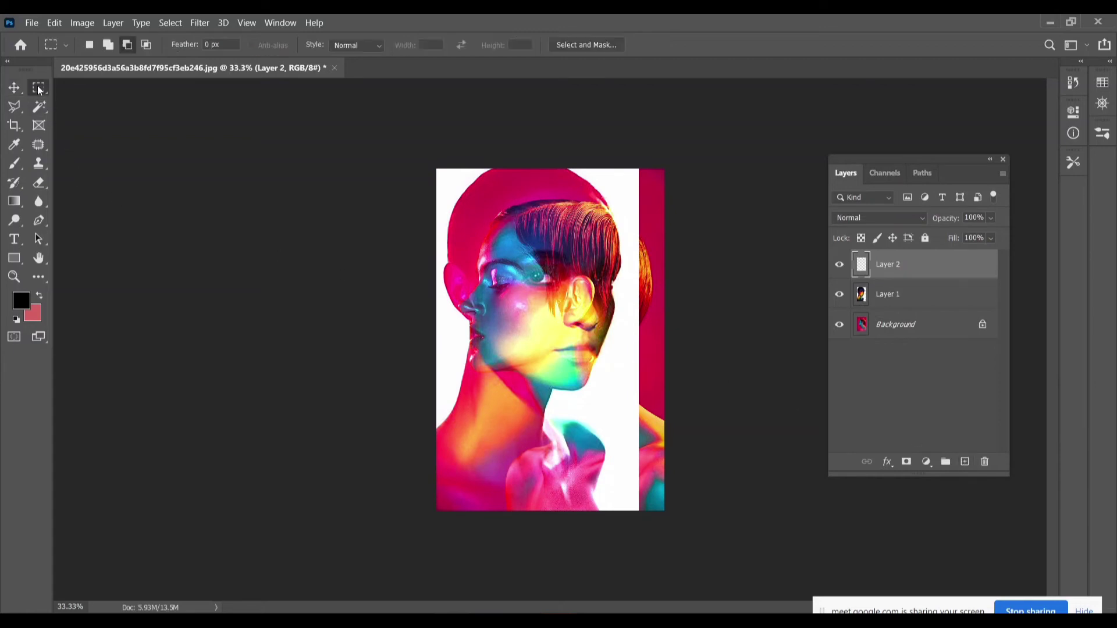
pyautogui.moveTo(626, 166); pyautogui.dragTo(695, 504)
pyautogui.click(16, 319)
pyautogui.click(33, 319)
pyautogui.click(701, 133)
pyautogui.hotkey('alt', 'BackSpace')
pyautogui.hotkey('ctrl', 'BackSpace')
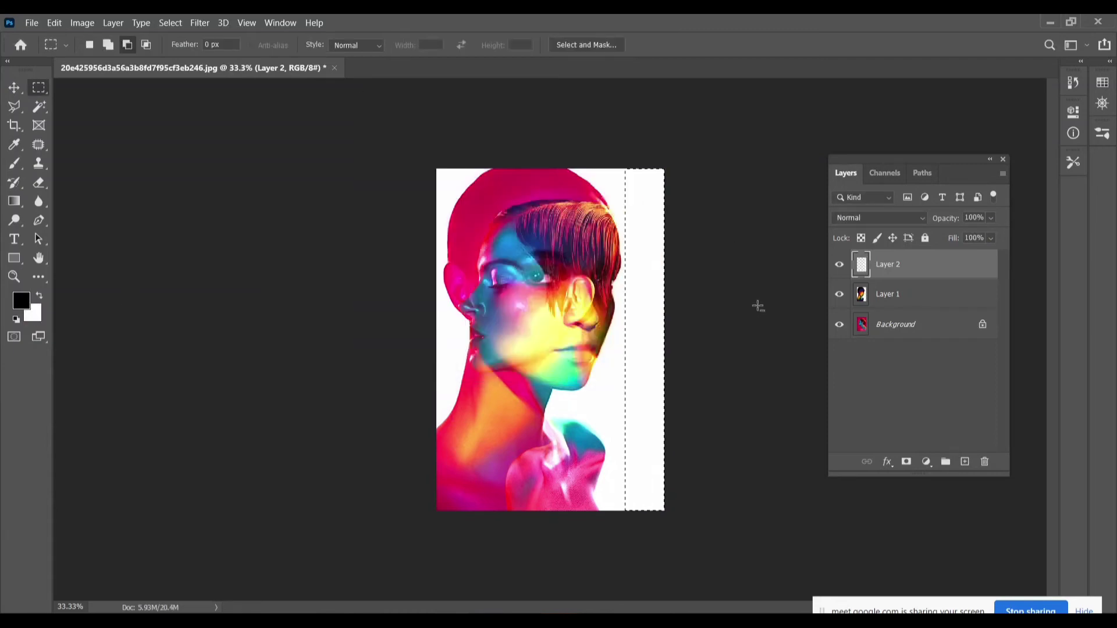
pyautogui.click(39, 107)
pyautogui.hotkey('ctrl', 'd')
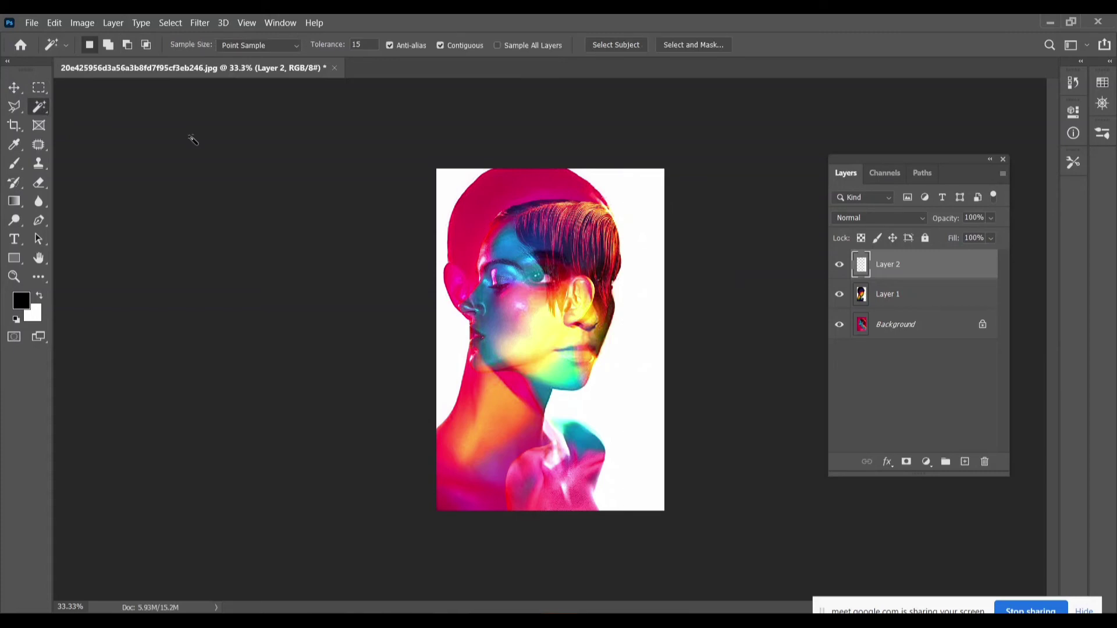
pyautogui.click(15, 89)
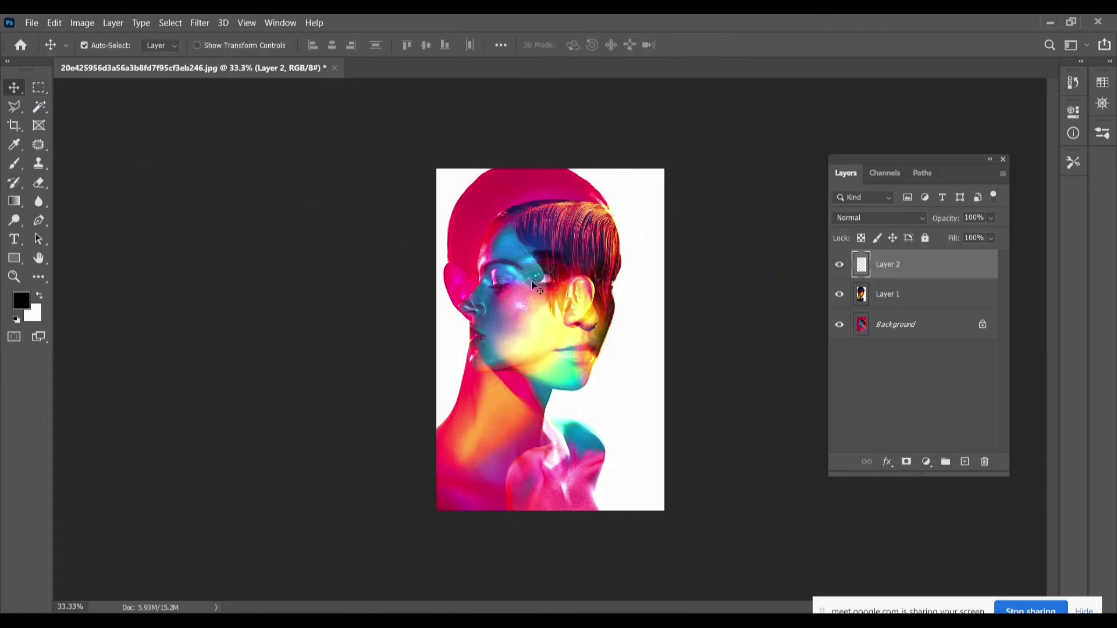
pyautogui.hotkey('ctrl', '+')
pyautogui.click(34, 89)
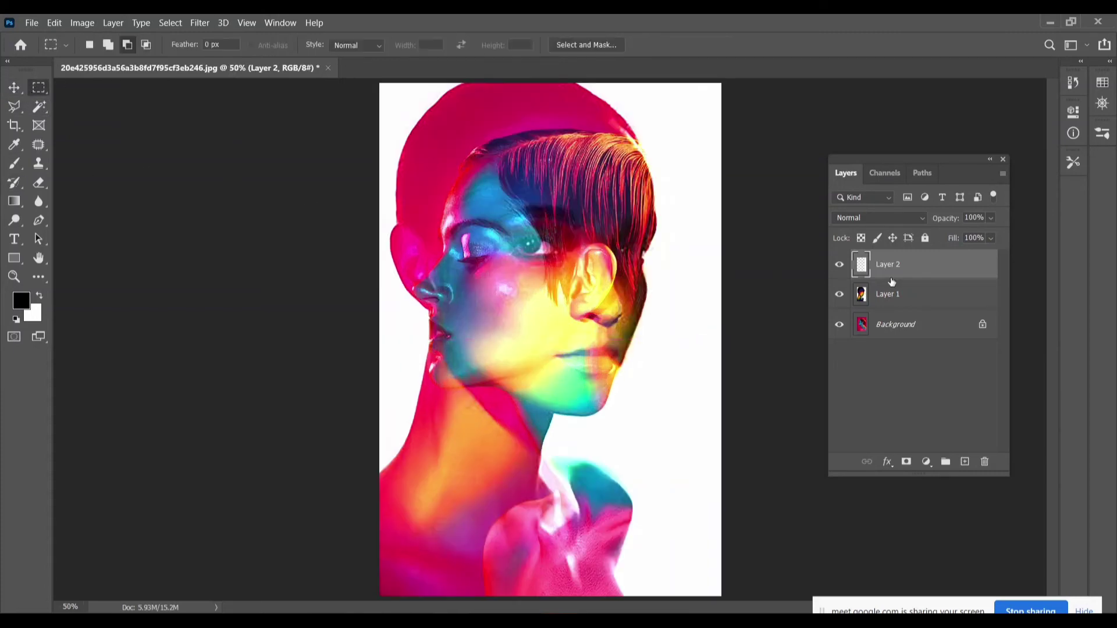
pyautogui.click(904, 302)
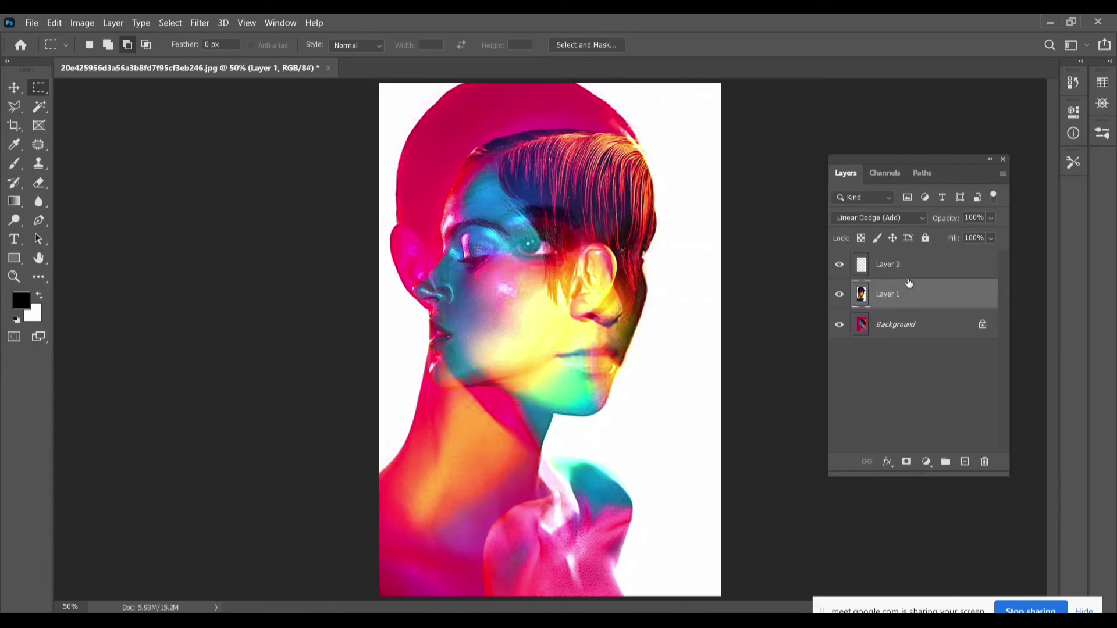
pyautogui.hotkey('ctrl', '-')
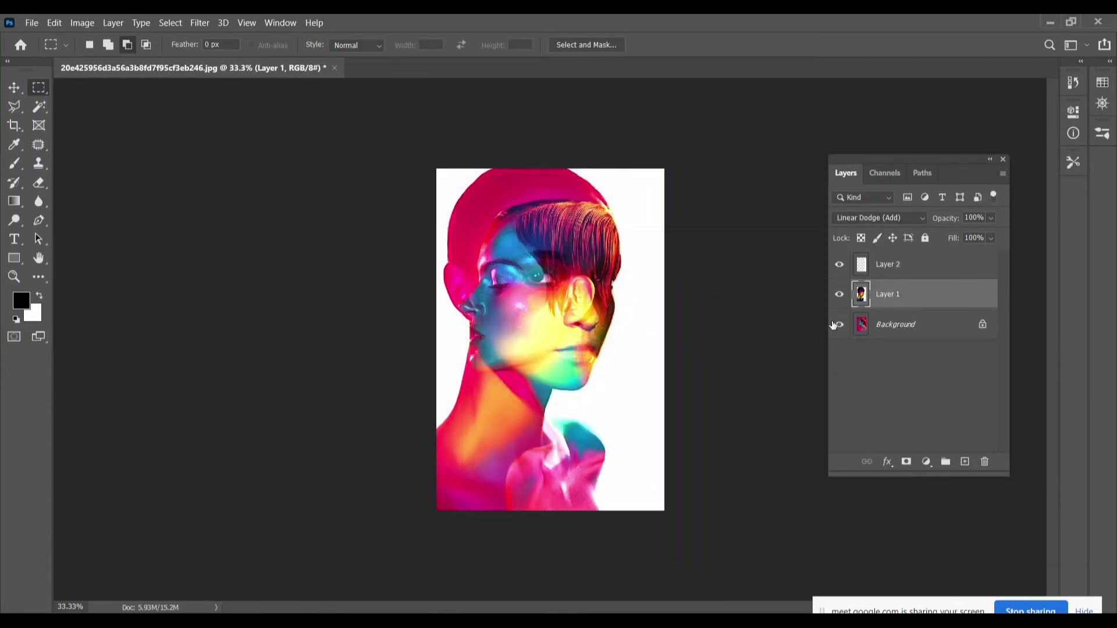
pyautogui.hotkey('ctrl', '+')
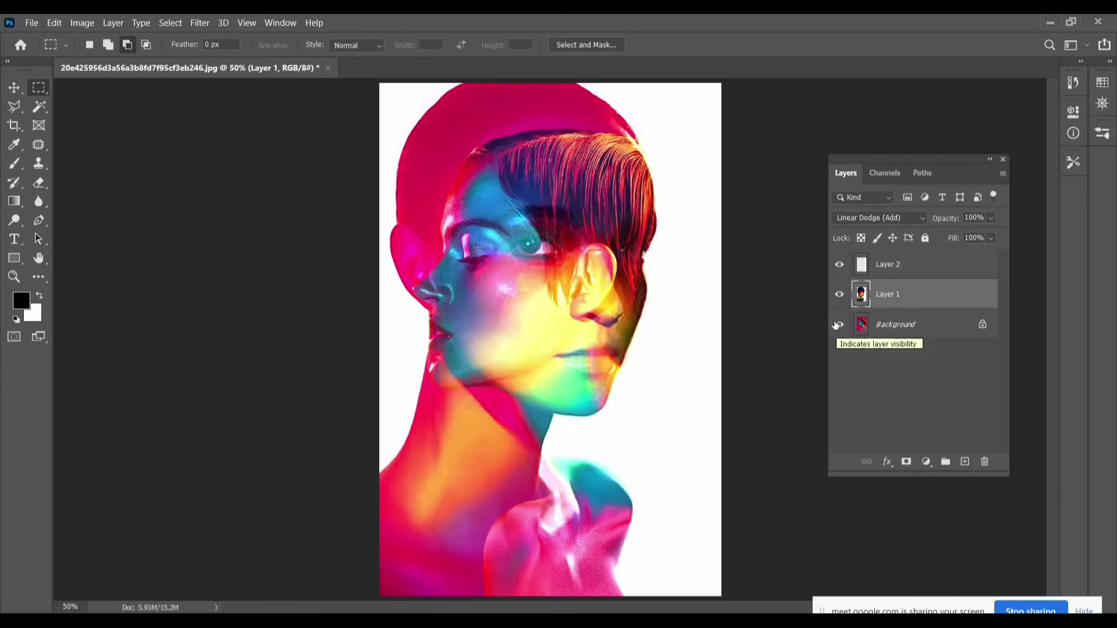
pyautogui.click(839, 294)
pyautogui.click(843, 268)
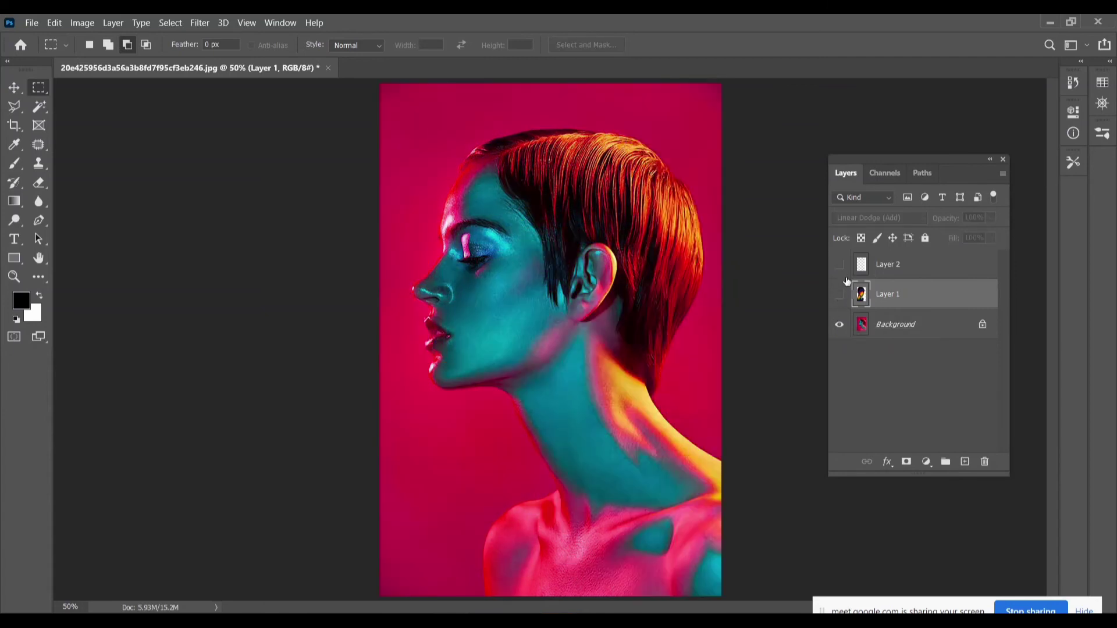
pyautogui.click(841, 297)
pyautogui.click(843, 268)
pyautogui.click(894, 266)
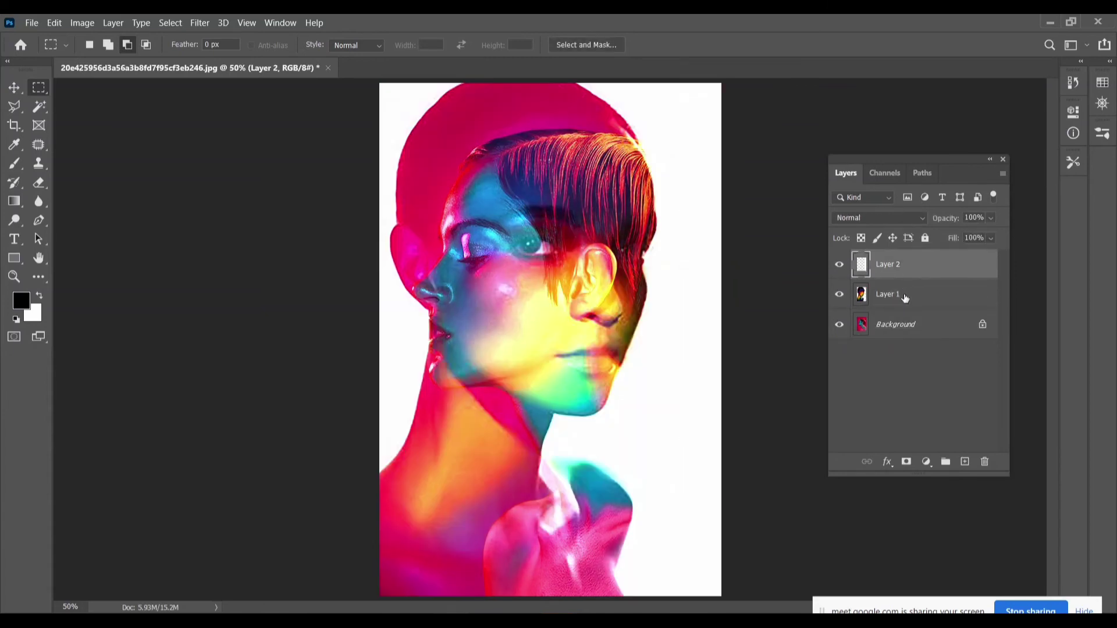
pyautogui.keyDown('shift'); pyautogui.click(902, 294); pyautogui.keyUp('shift')
# Merge Layer 2 and Layer 1 into one layer, then set it to Linear Dodge (Add).
pyautogui.rightClick(937, 267)
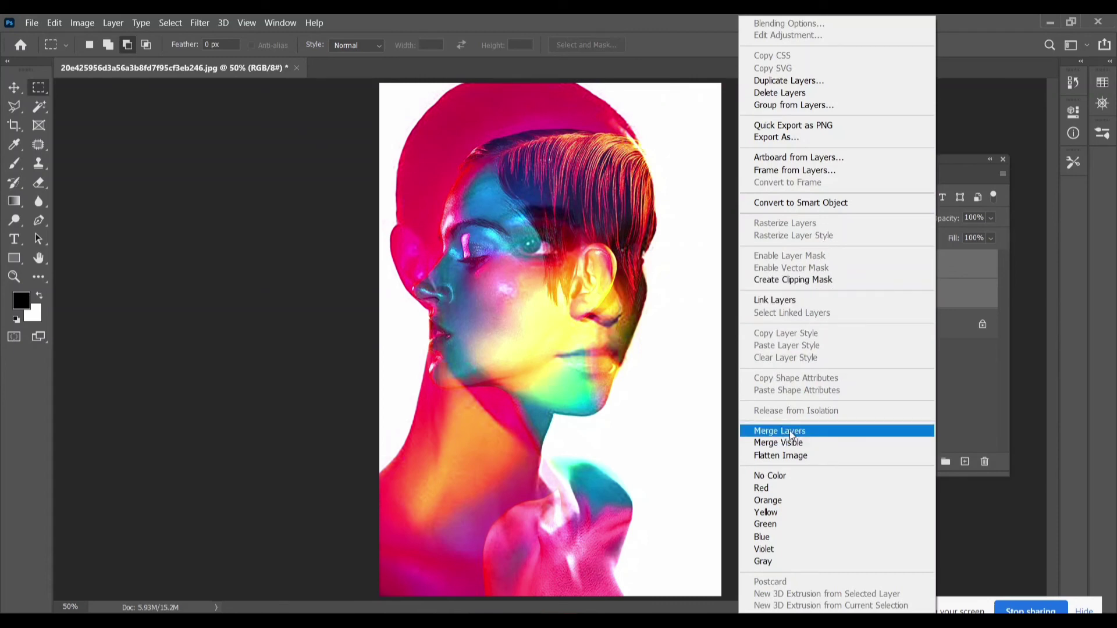
pyautogui.click(993, 270)
pyautogui.click(947, 274)
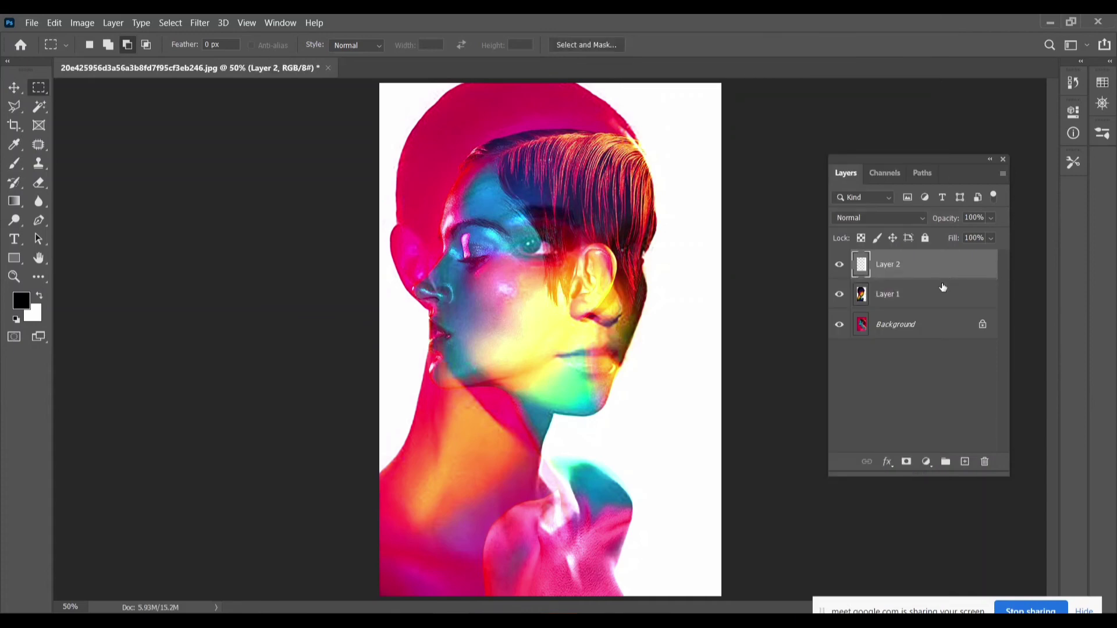
pyautogui.rightClick(935, 302)
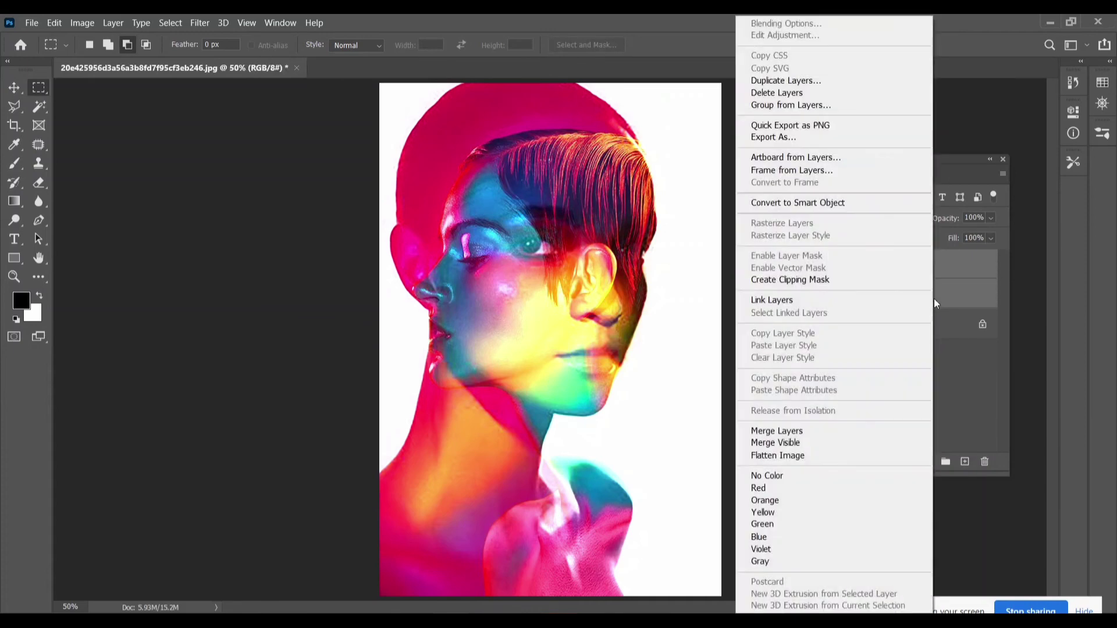
pyautogui.click(814, 431)
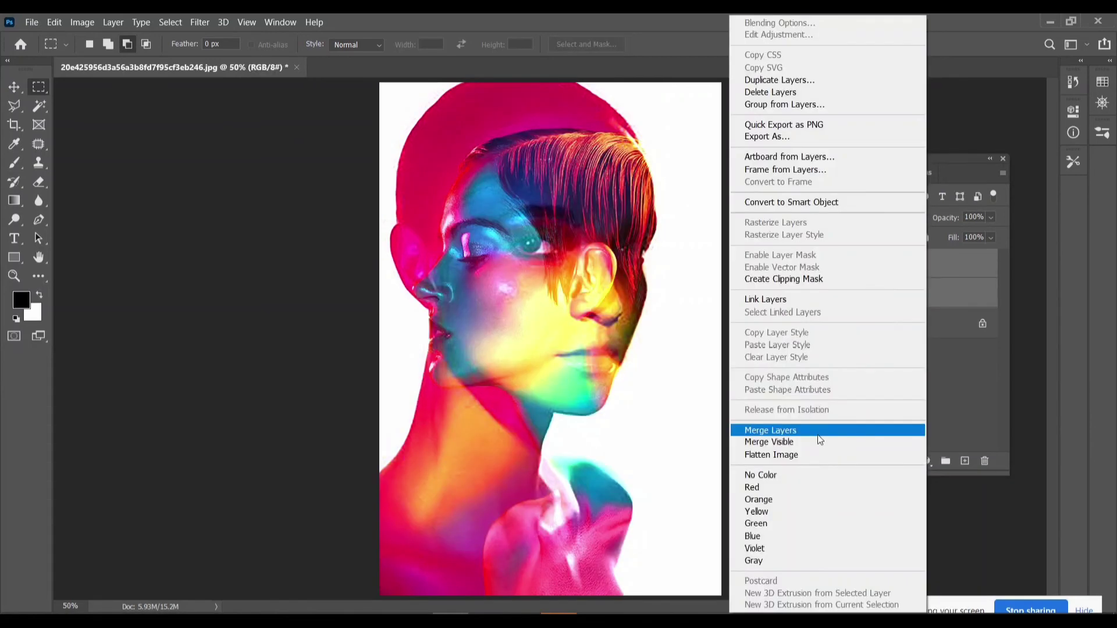
pyautogui.click(917, 219)
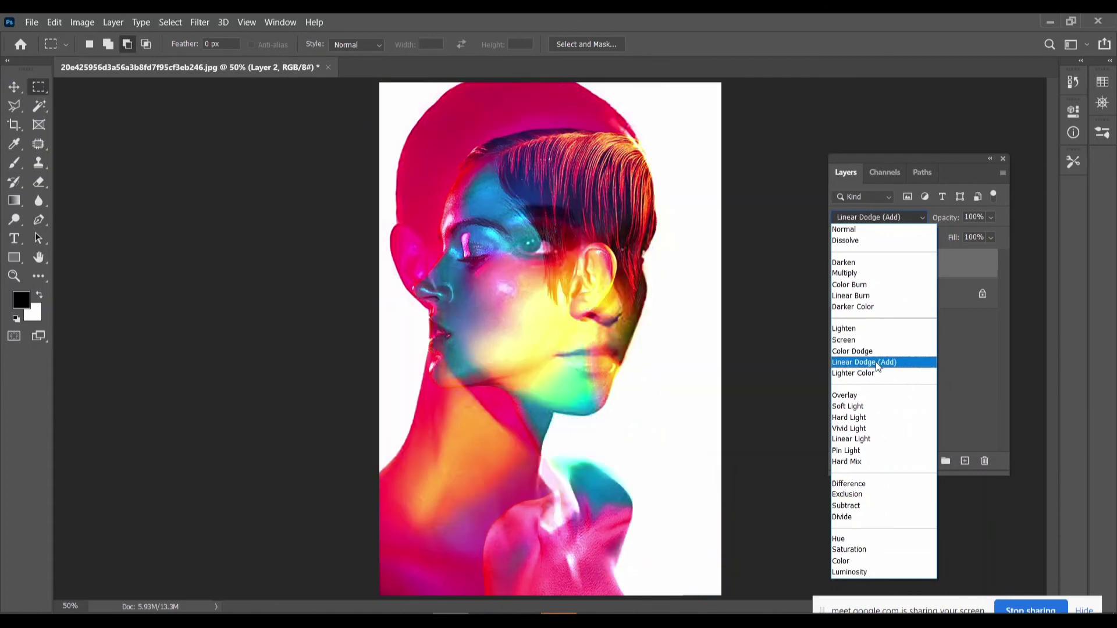
pyautogui.click(875, 362)
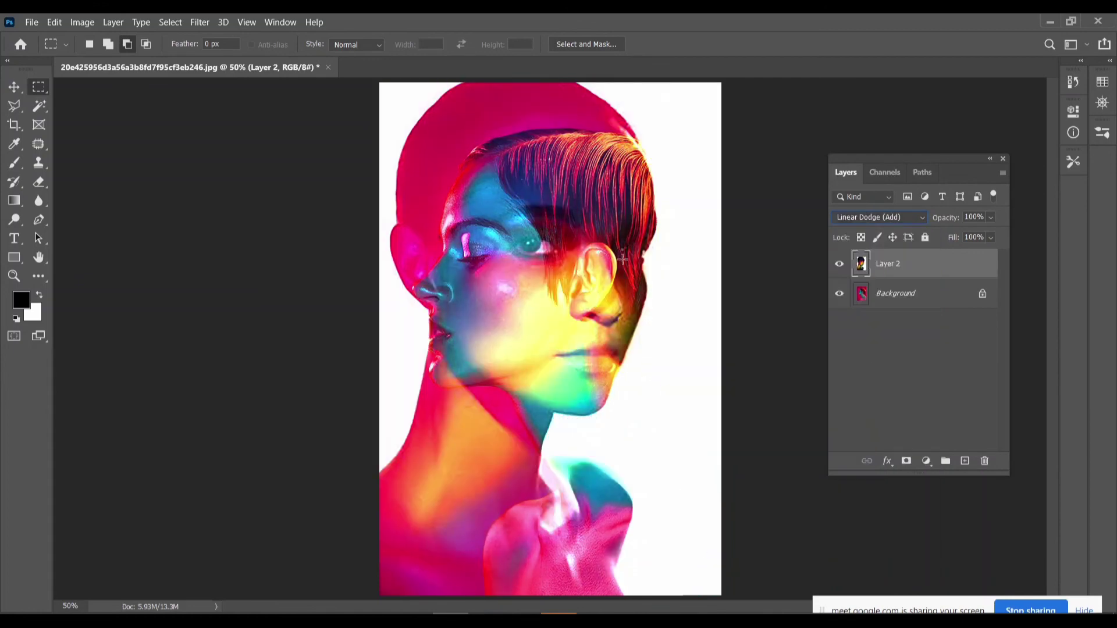